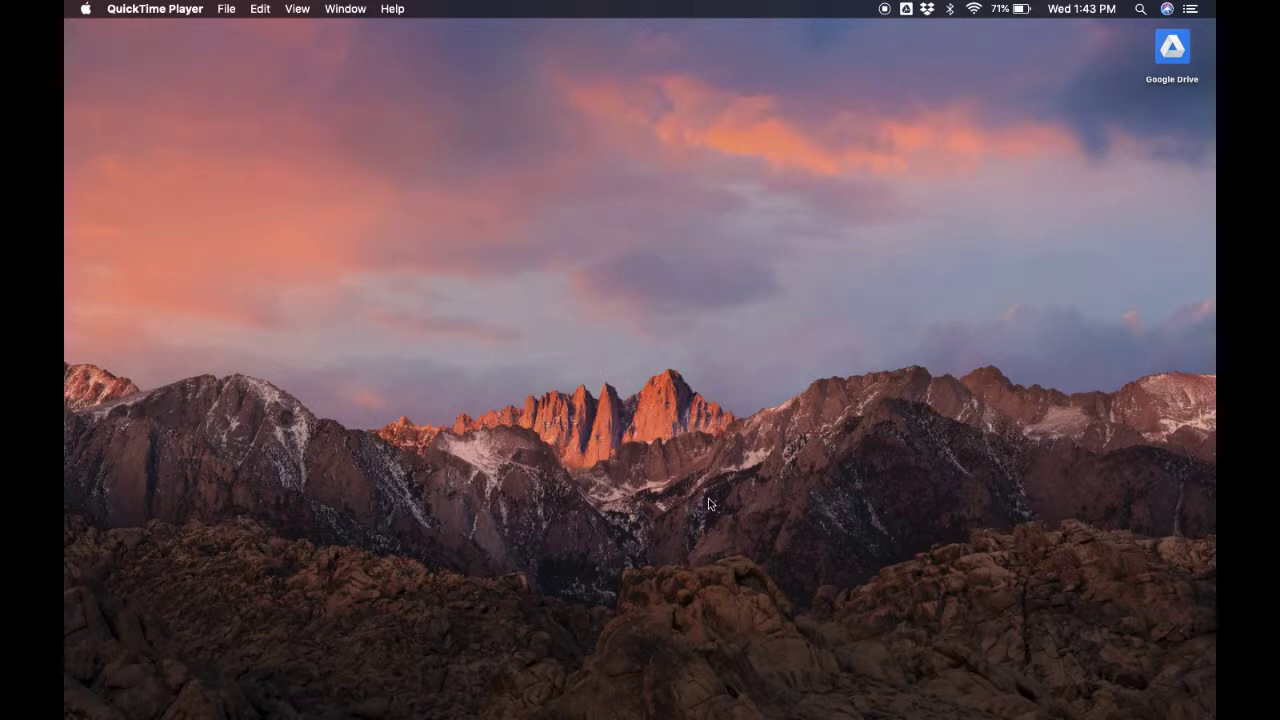
Launch GaussView via gview in Terminal and dismiss both Gaussian-not-installed warnings.
mouse_move(822, 716)
left_click(1010, 695)
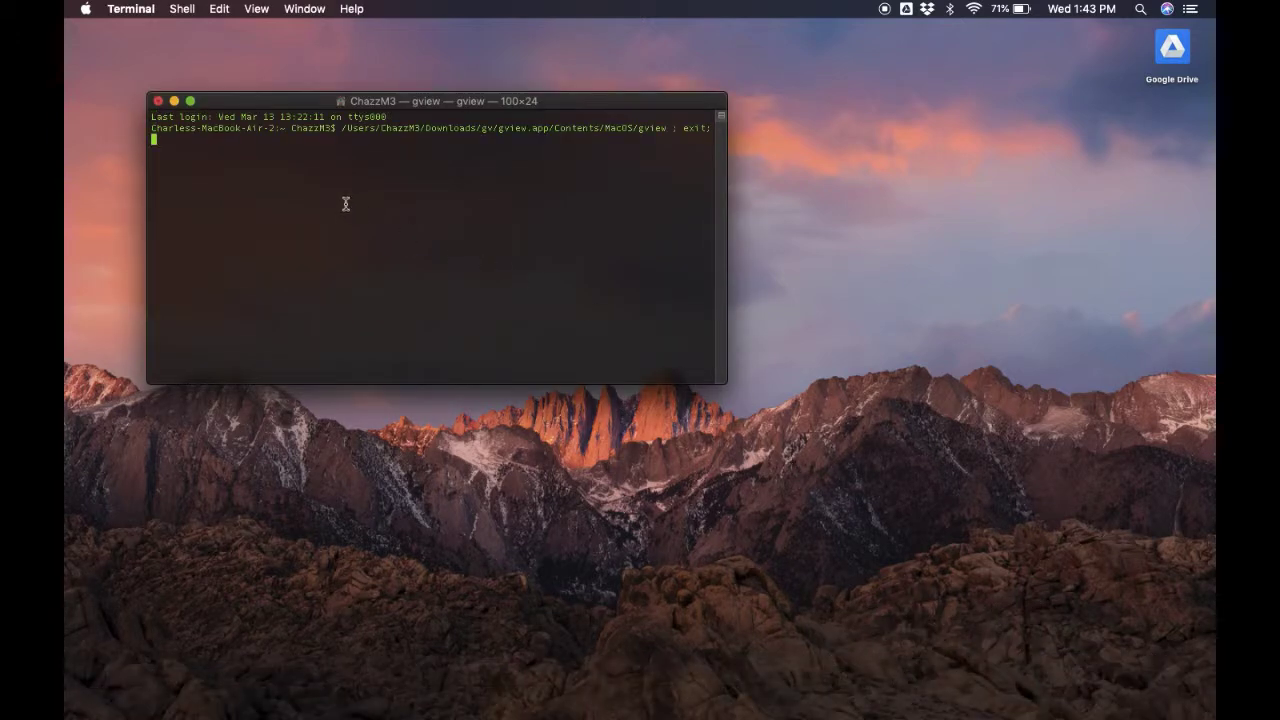
left_click(174, 101)
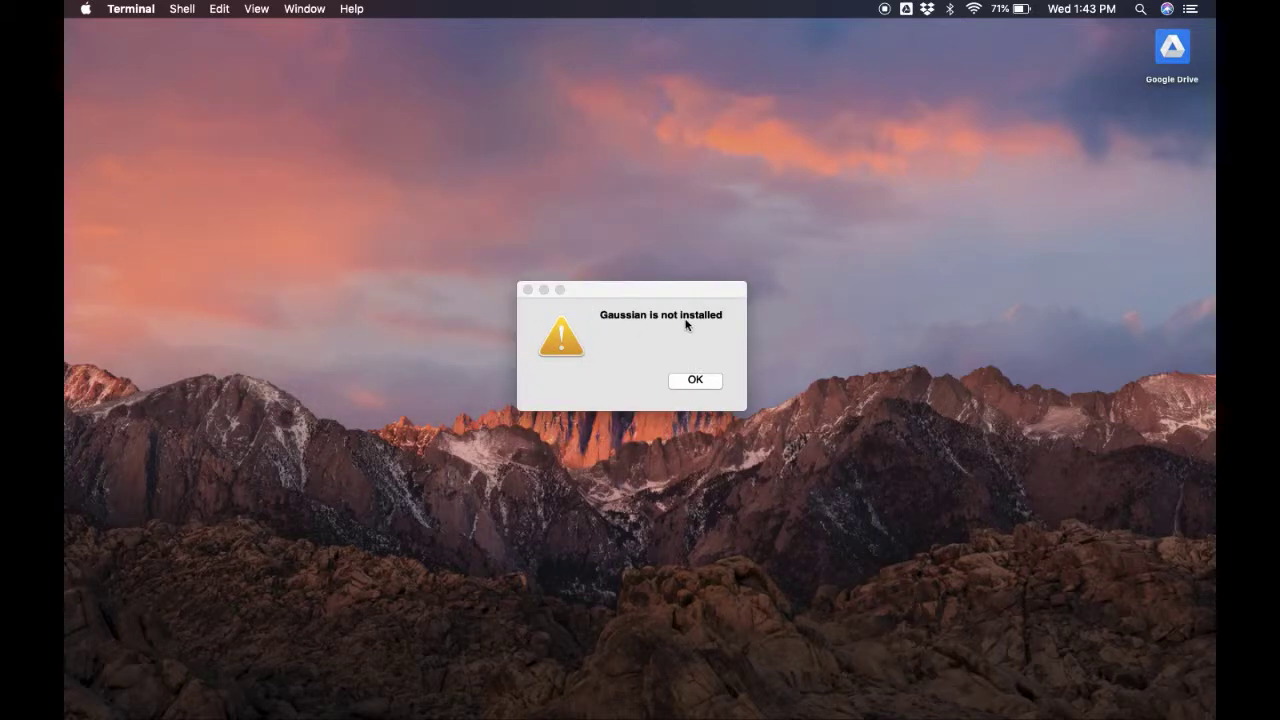
left_click(697, 381)
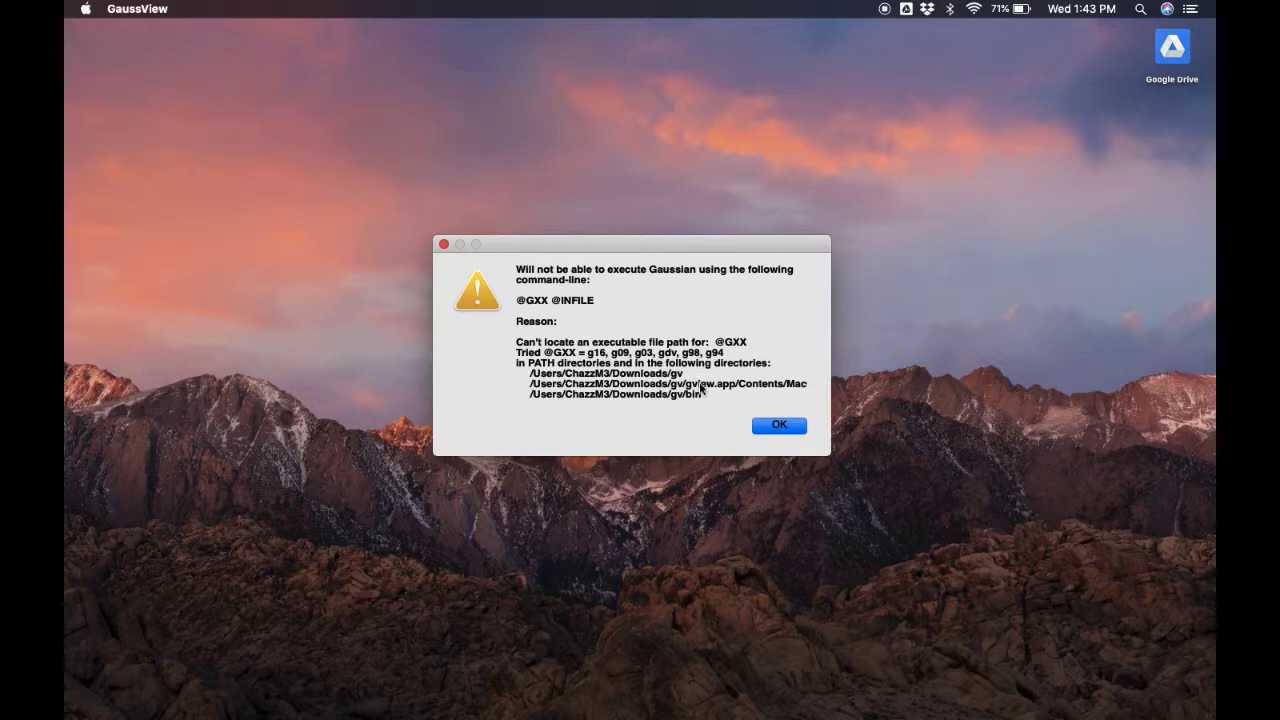
left_click(771, 427)
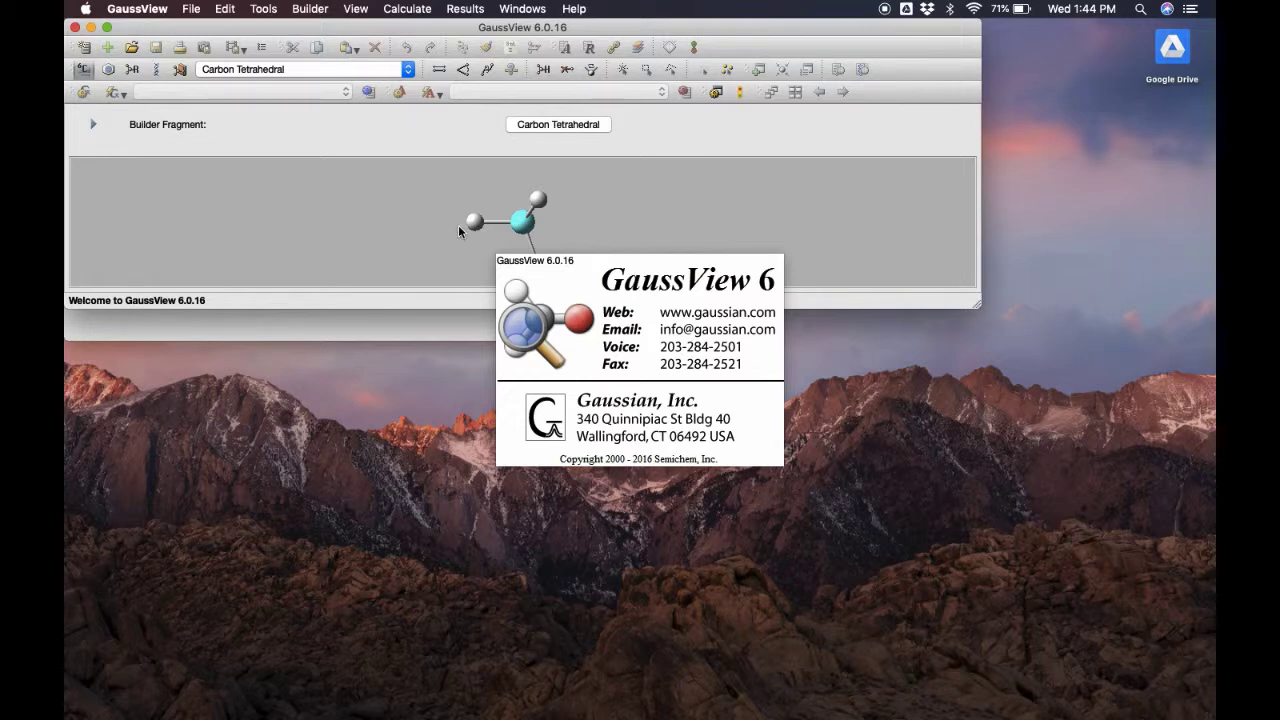
Browse the Element Fragment palette, then make benzene the active ring fragment.
left_click(84, 71)
left_click(140, 37)
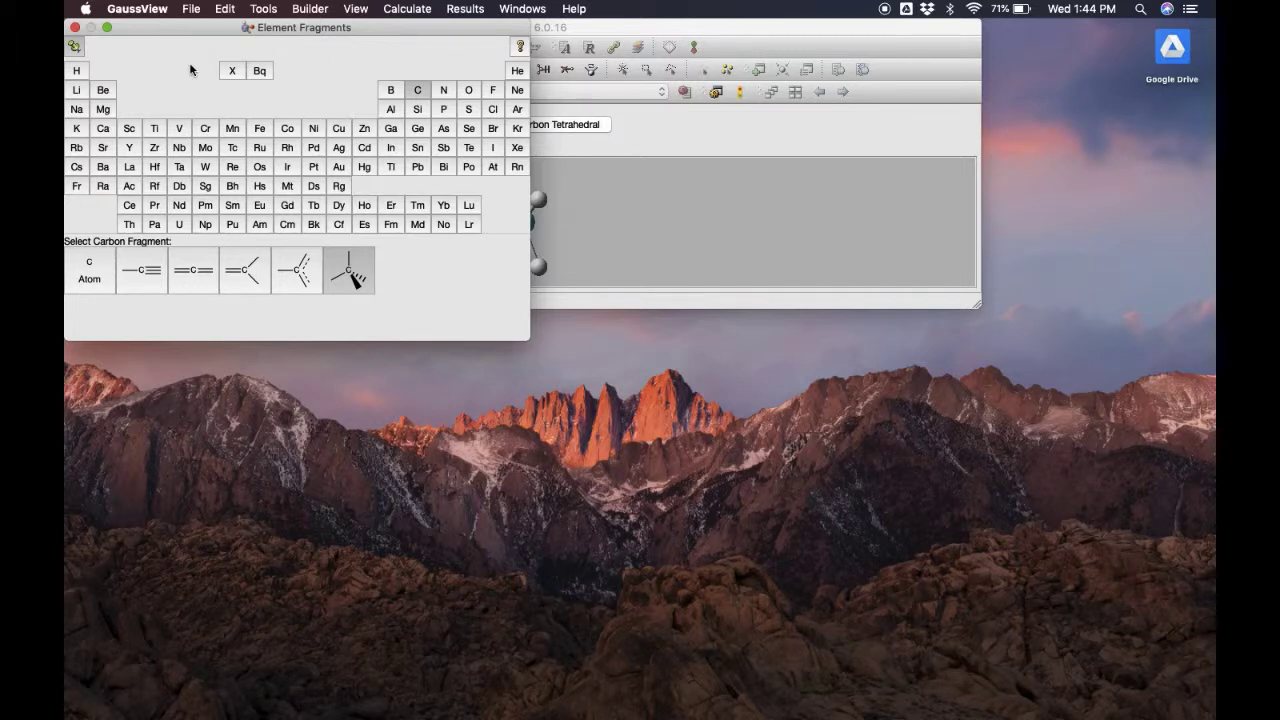
left_click(75, 27)
left_click(110, 72)
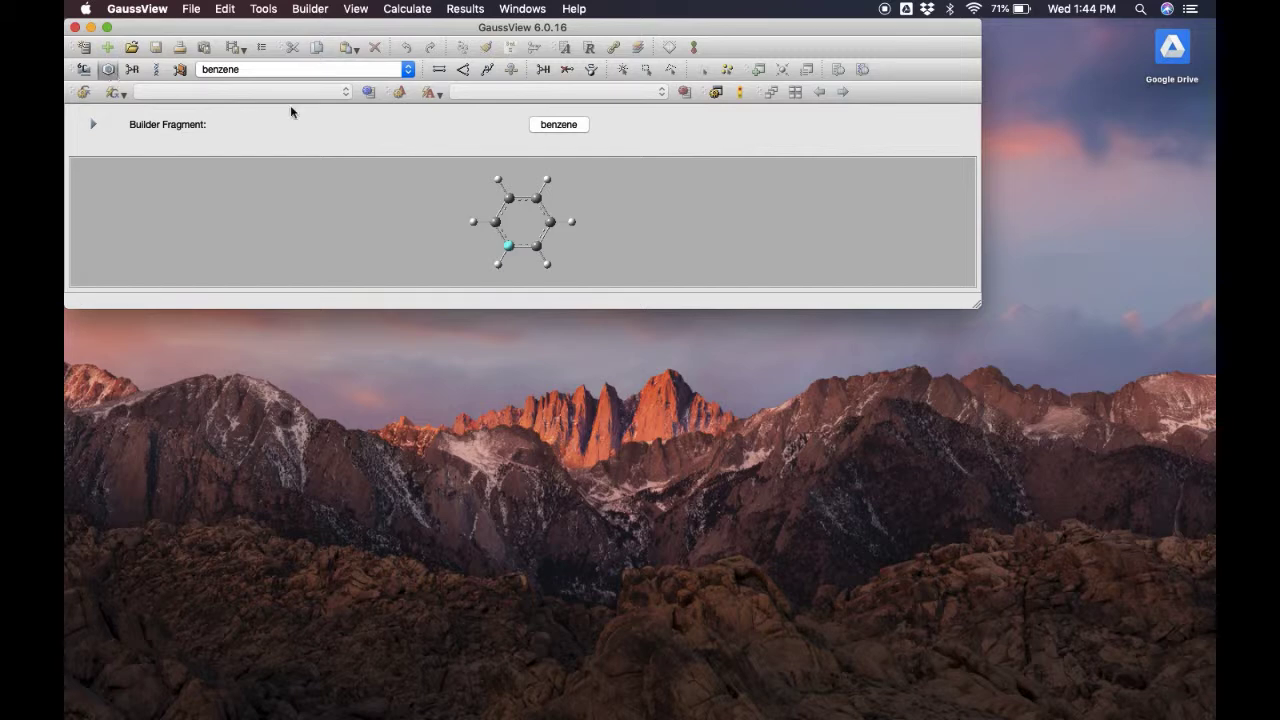
left_click(546, 128)
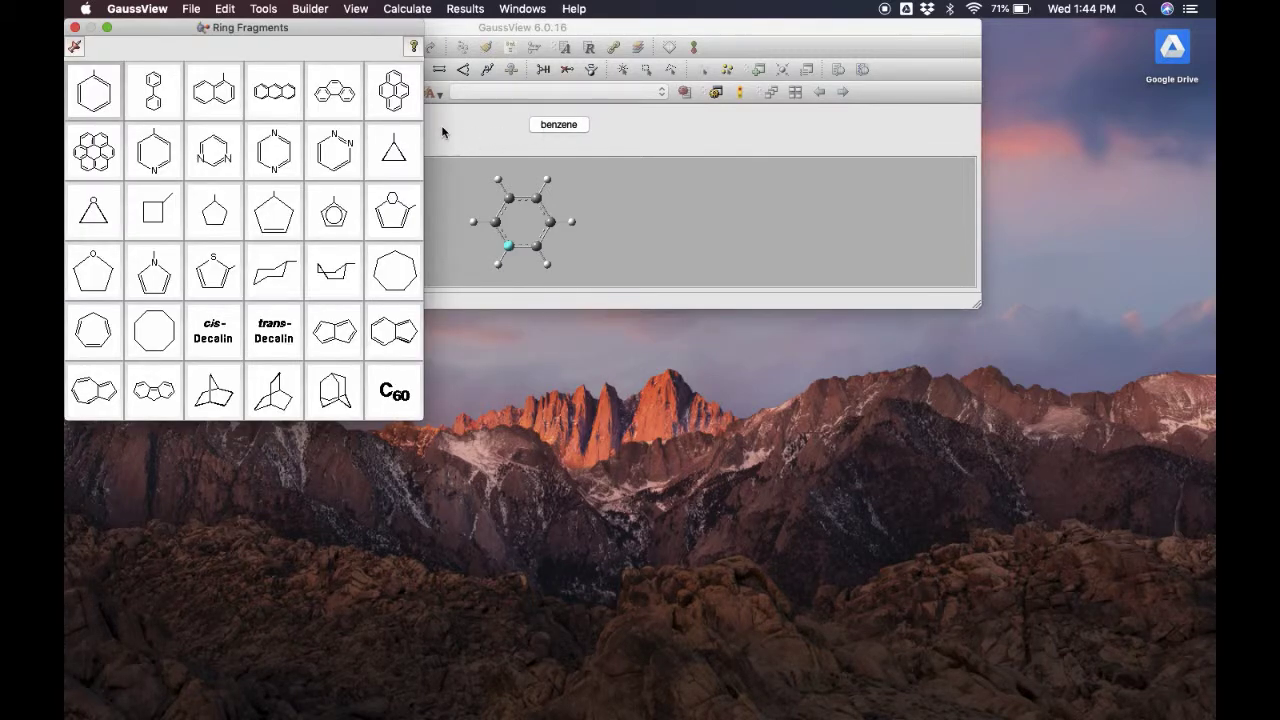
left_click(75, 27)
Look over the R-Group Fragment palette without choosing one.
left_click(131, 72)
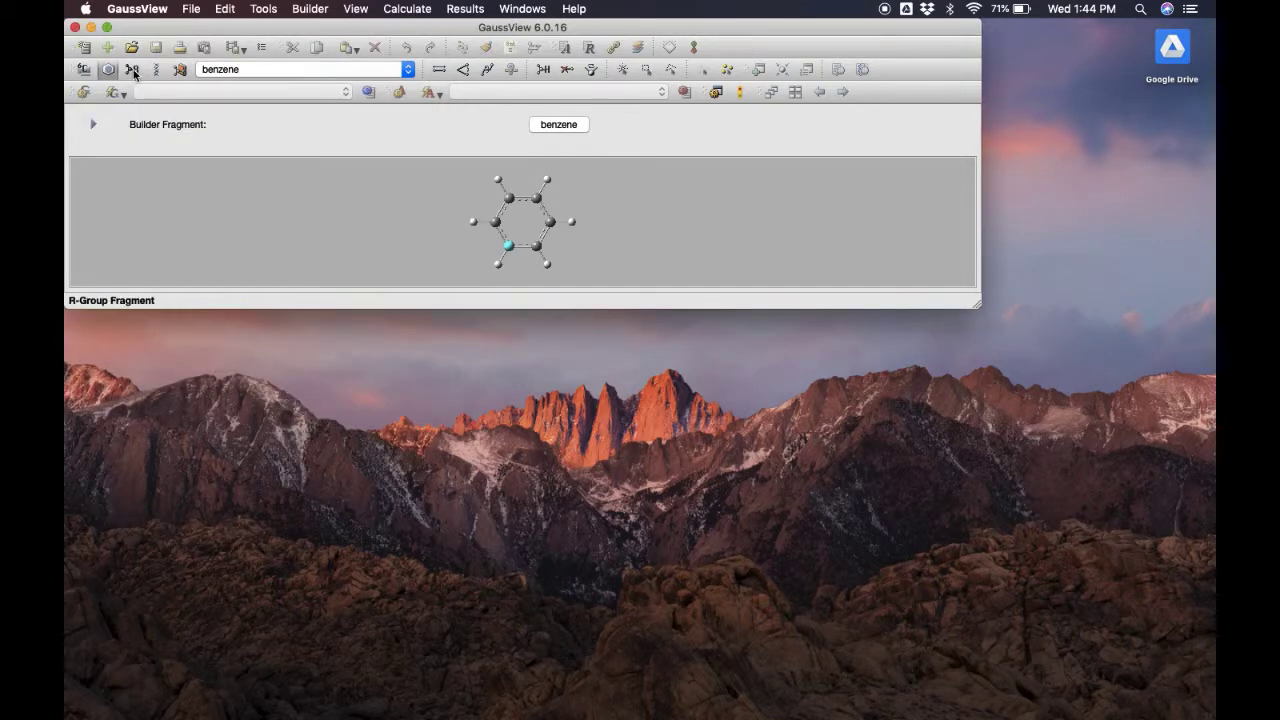
left_click(558, 125)
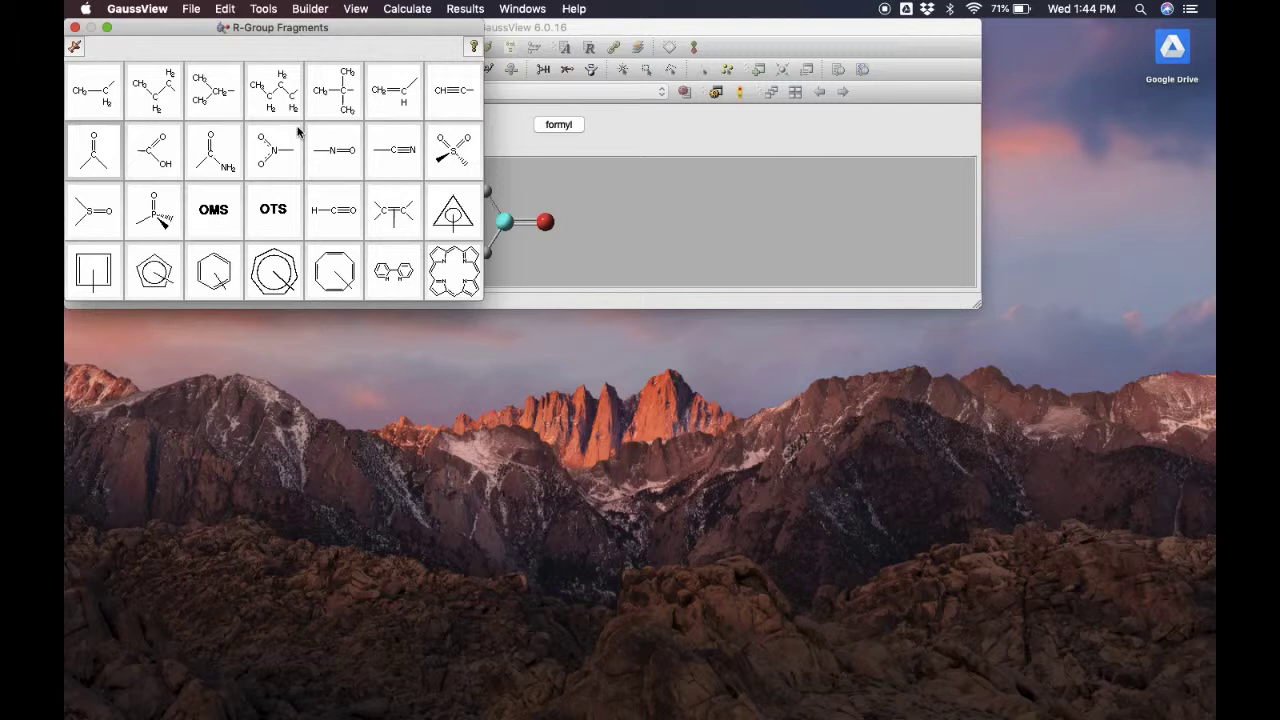
left_click(75, 28)
Set the biological fragment to Amino Acid type with the Alanine residue.
left_click(157, 69)
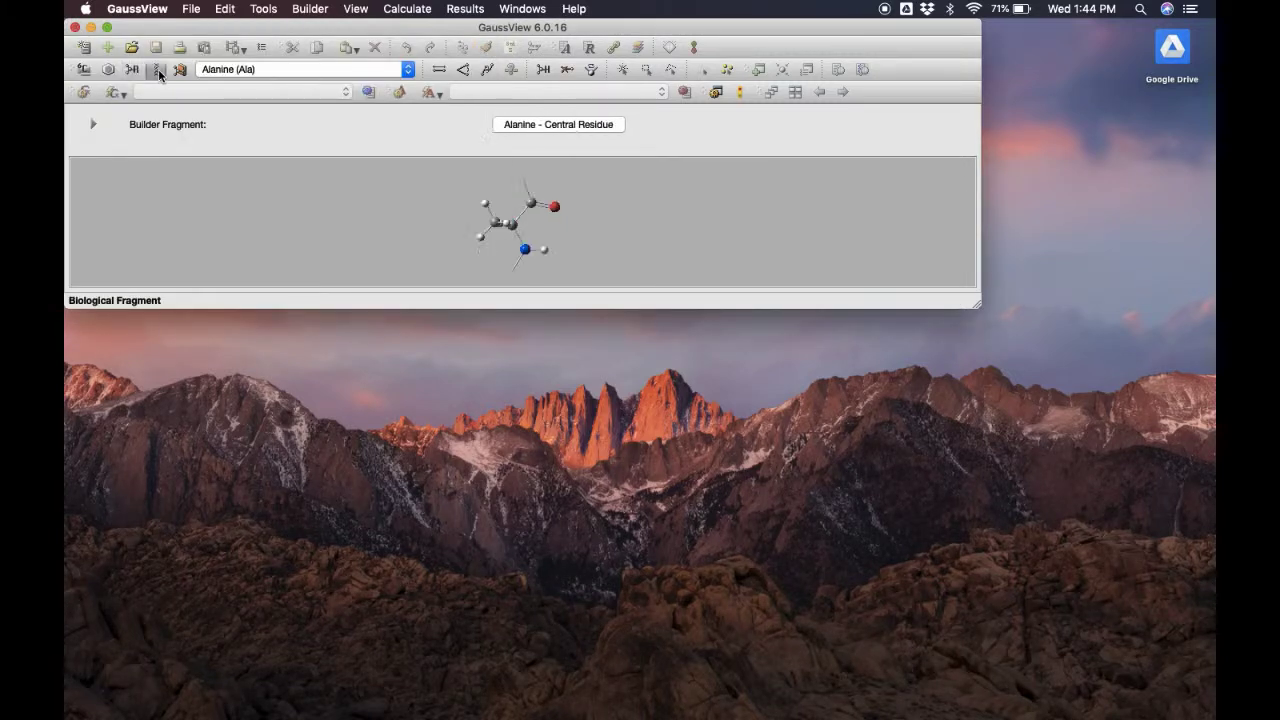
left_click(544, 127)
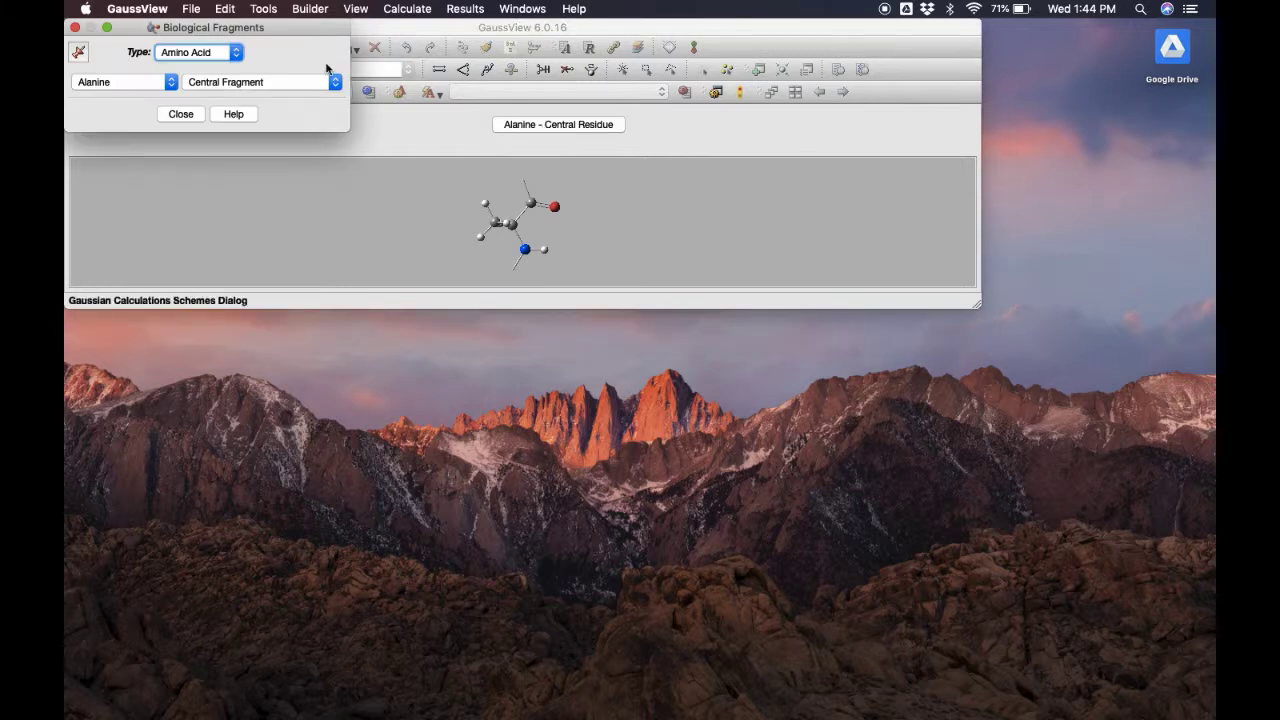
left_click(225, 56)
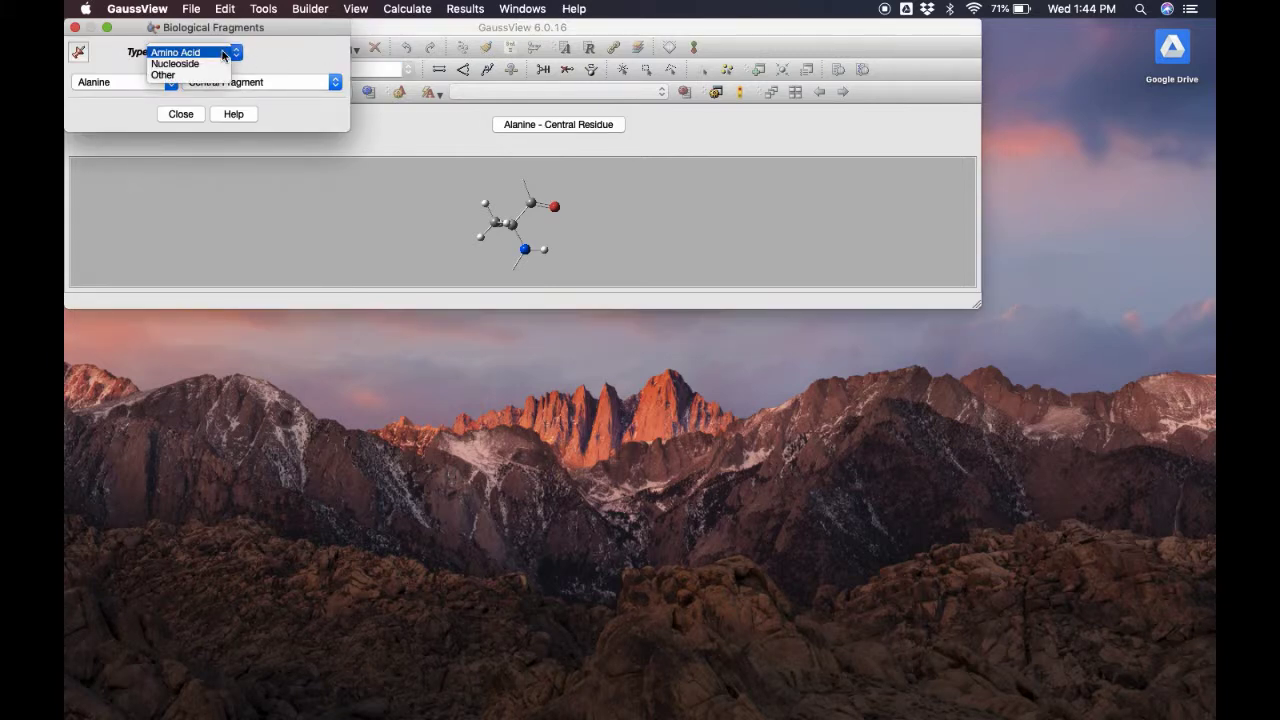
left_click(223, 54)
left_click(166, 84)
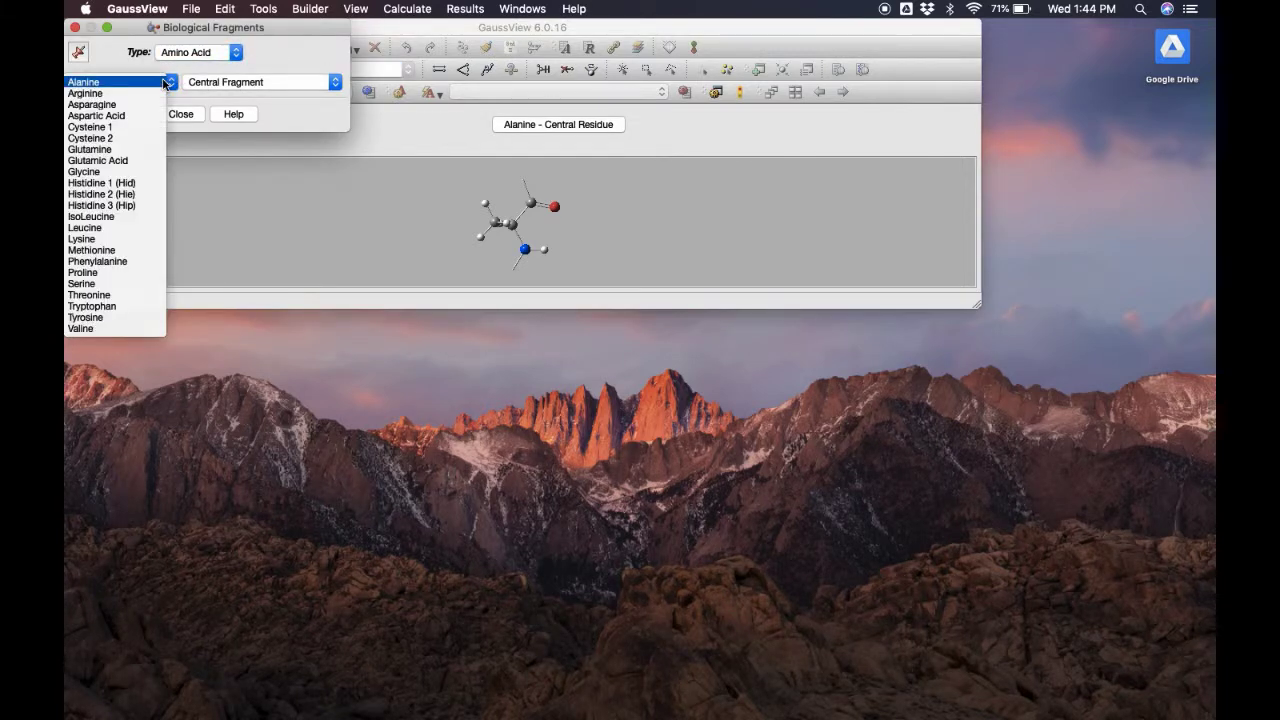
left_click(165, 84)
left_click(182, 114)
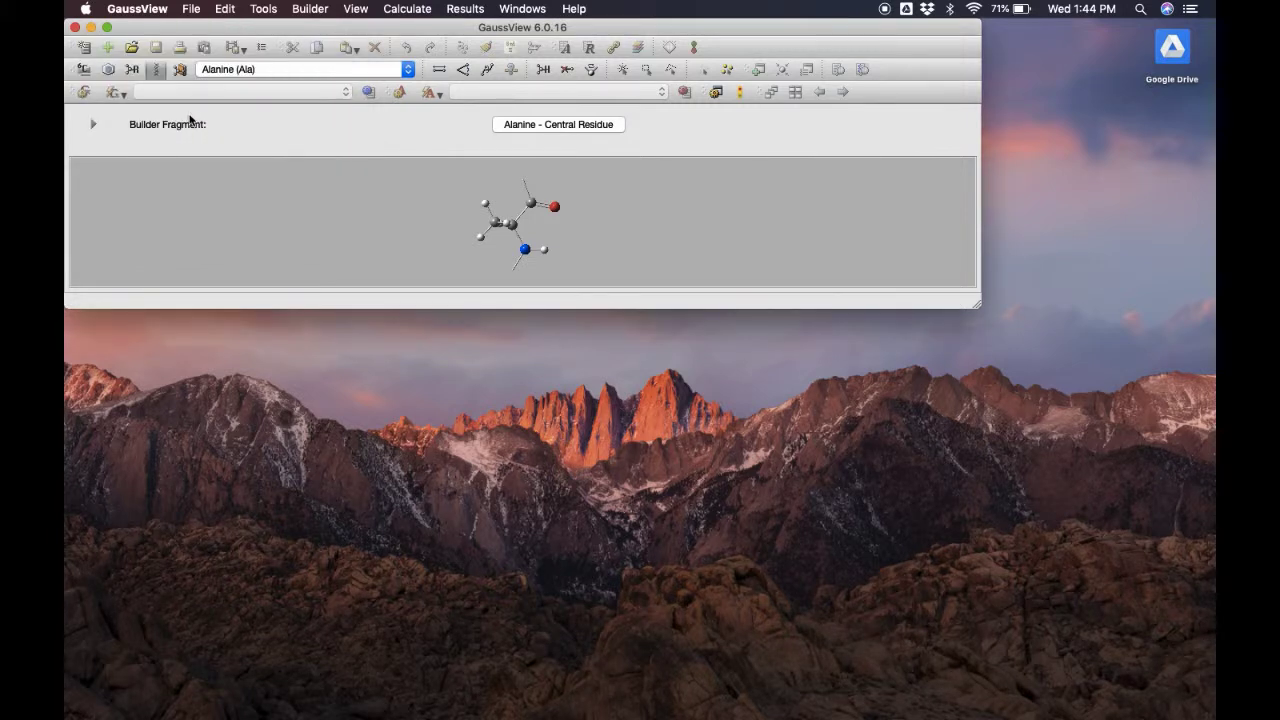
Create a new molecule group and move its window aside.
left_click(196, 8)
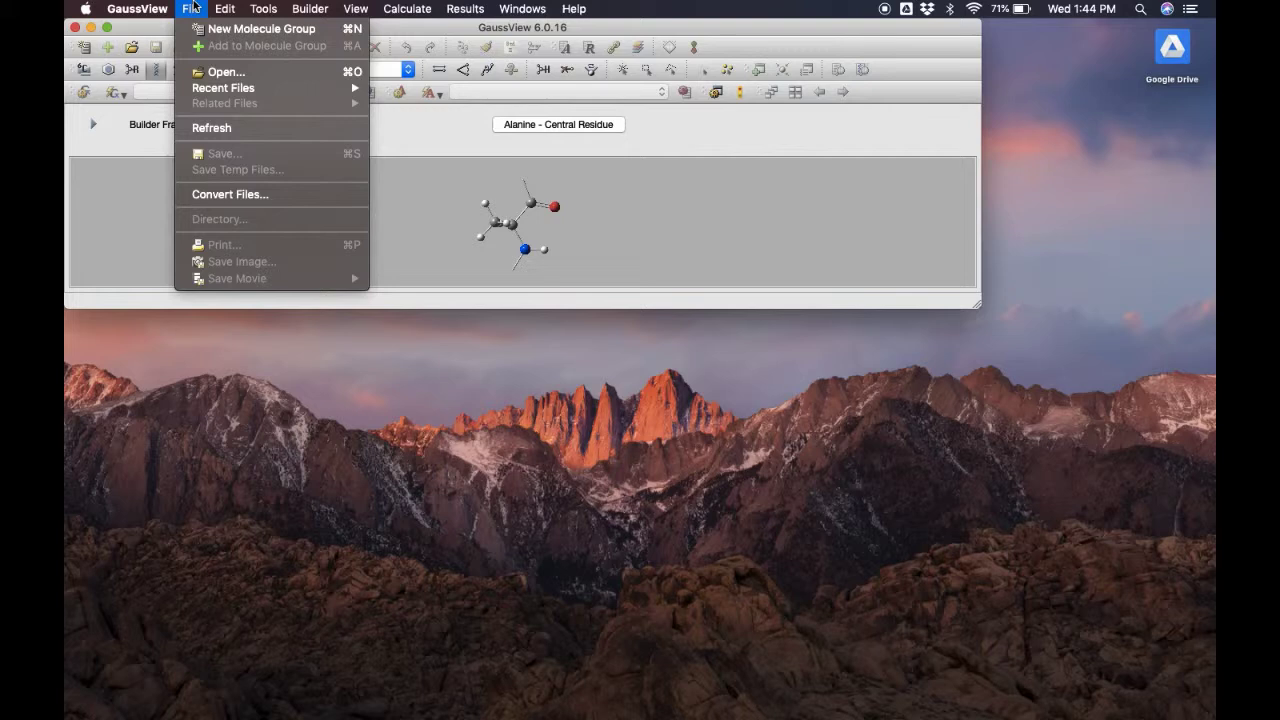
left_click(203, 28)
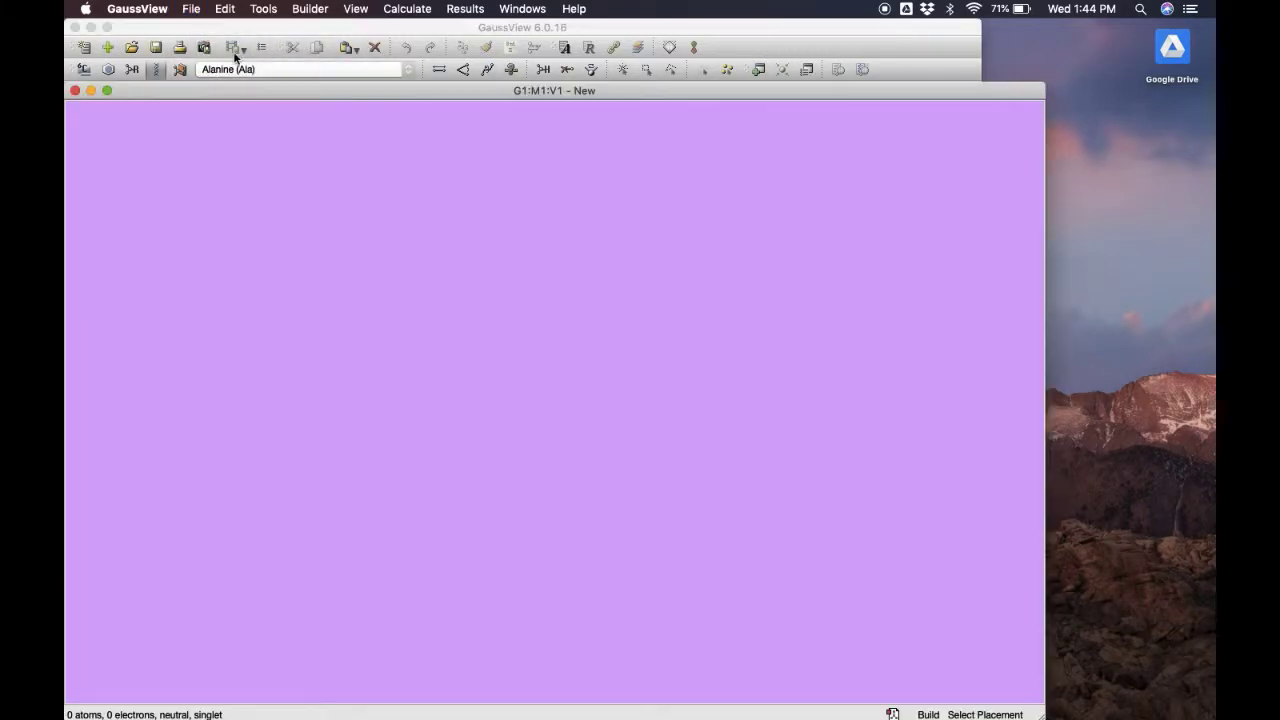
left_click_drag(238, 89, 310, 159)
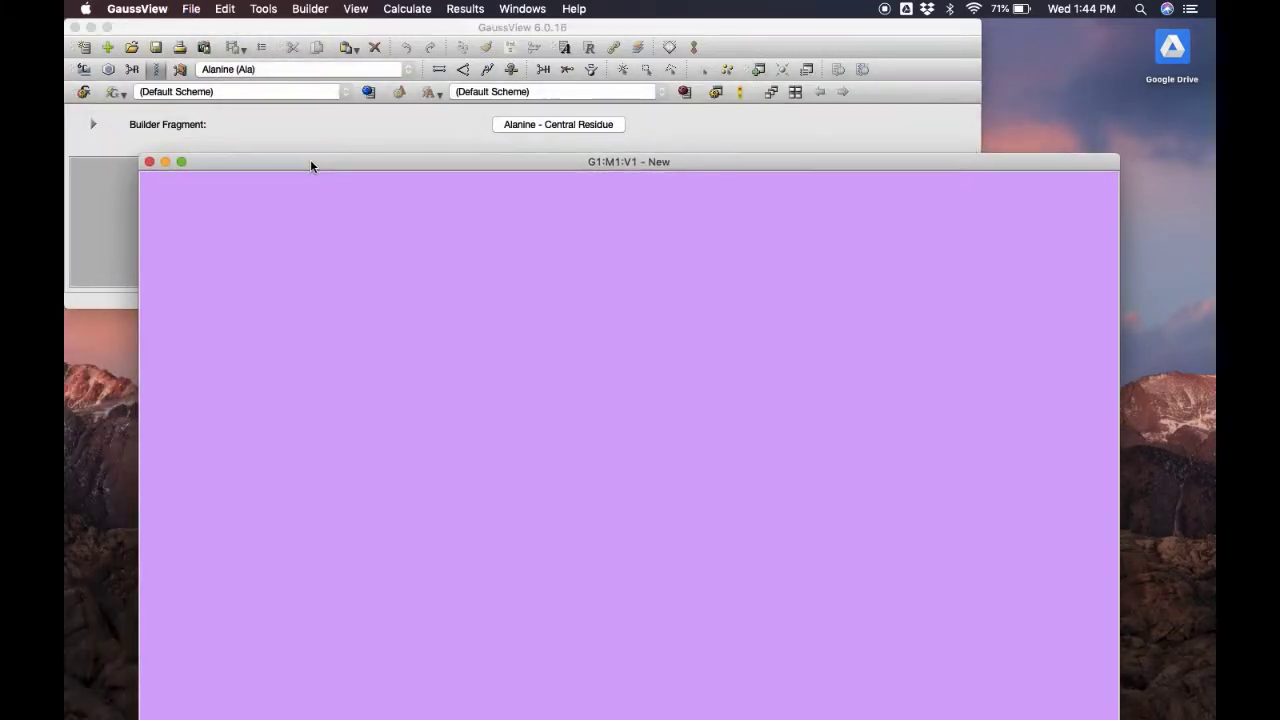
Place a benzene ring in the empty molecule window and inspect it.
left_click(108, 69)
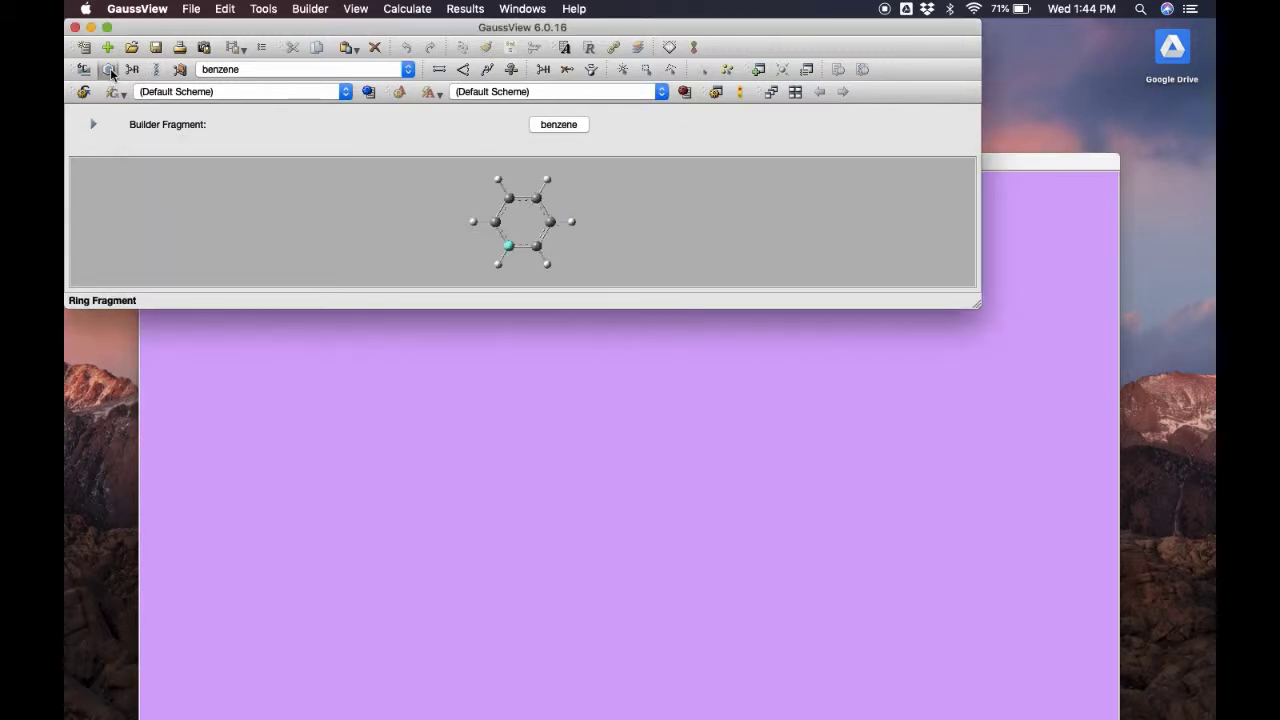
left_click(505, 504)
left_click(501, 503)
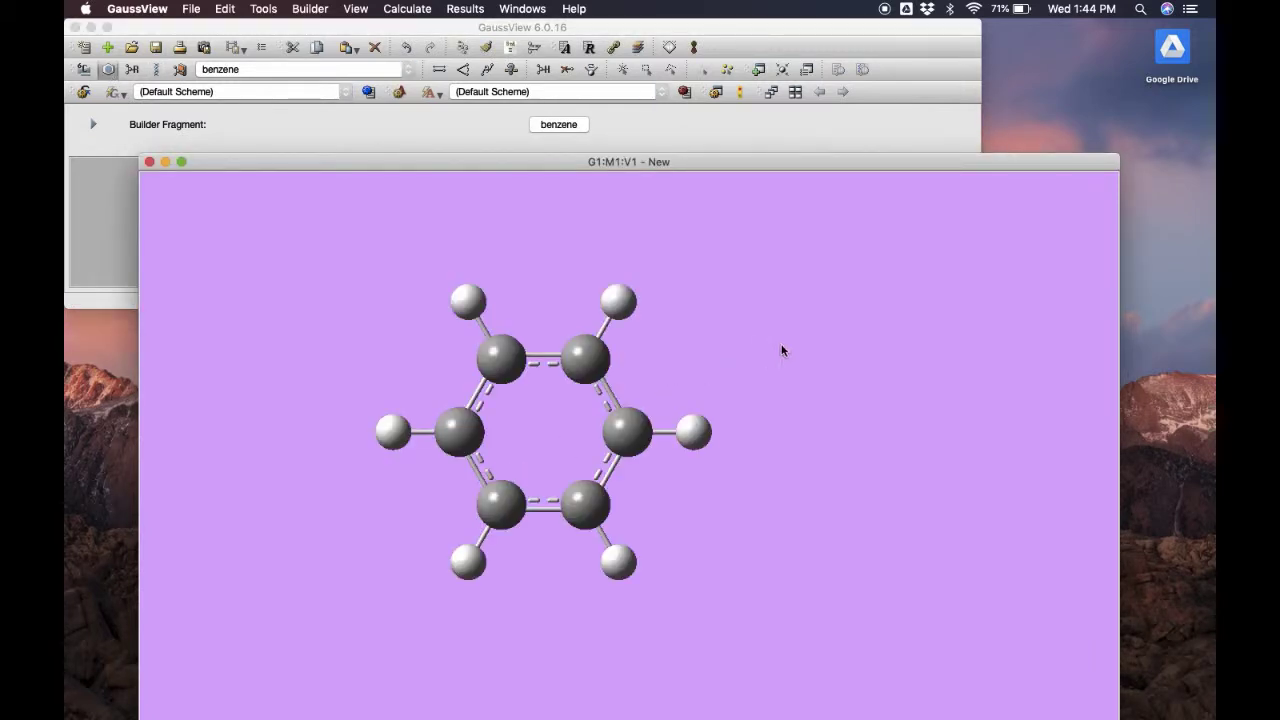
mouse_move(783, 350)
left_mouse_down()
mouse_move(709, 397)
mouse_move(626, 334)
mouse_move(698, 305)
mouse_move(765, 364)
left_mouse_up()
scroll(764, 364, "up", 3)
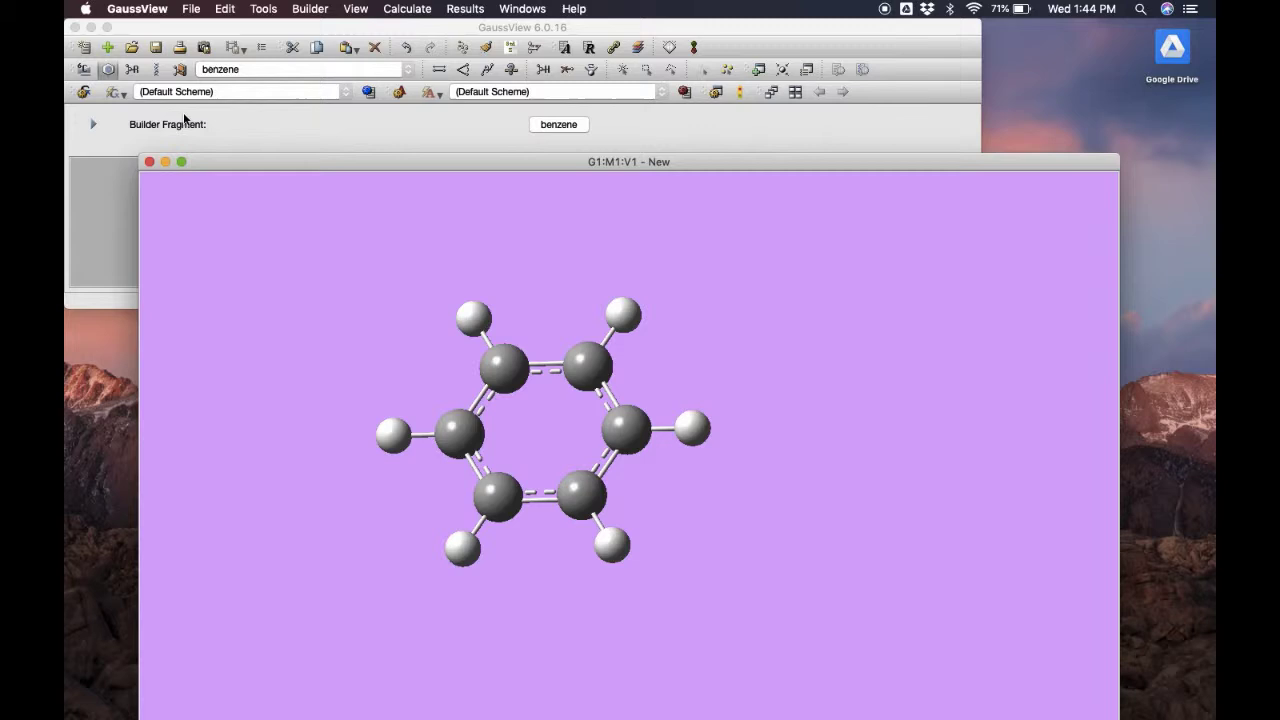
Replace the upper-right ring hydrogen with a tetravalent nitrogen amino group.
left_click(88, 72)
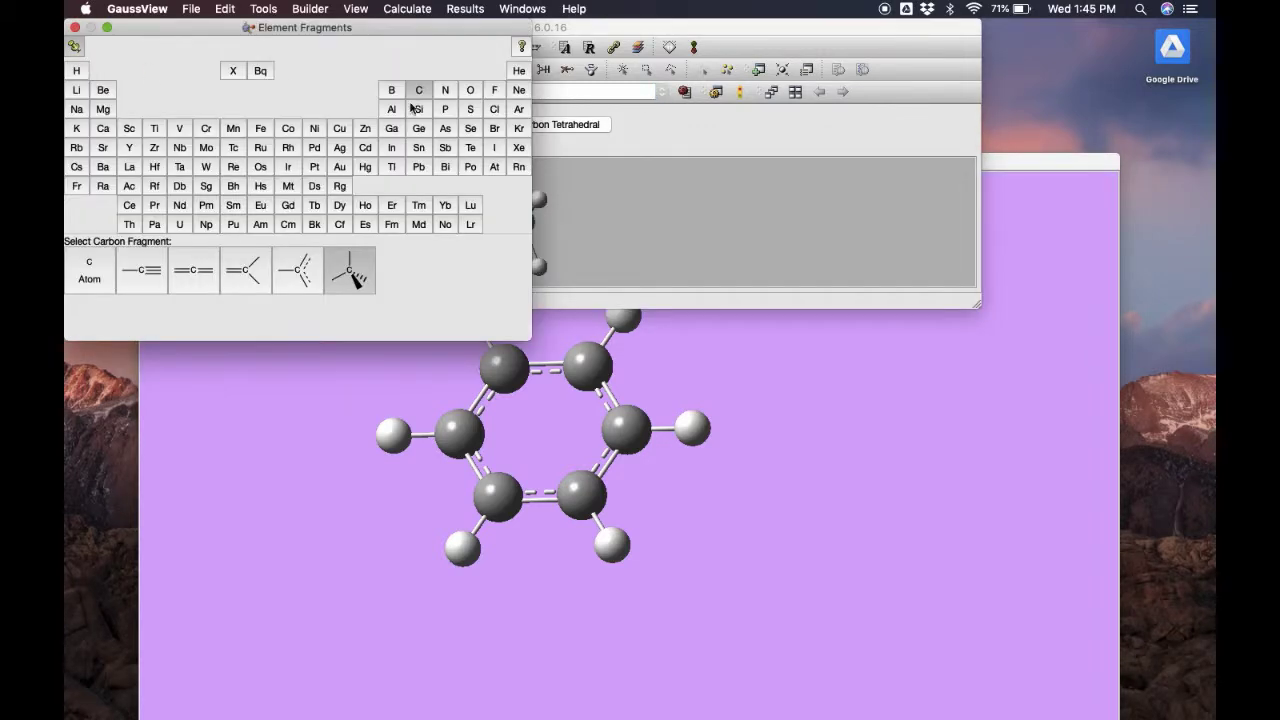
left_click(446, 95)
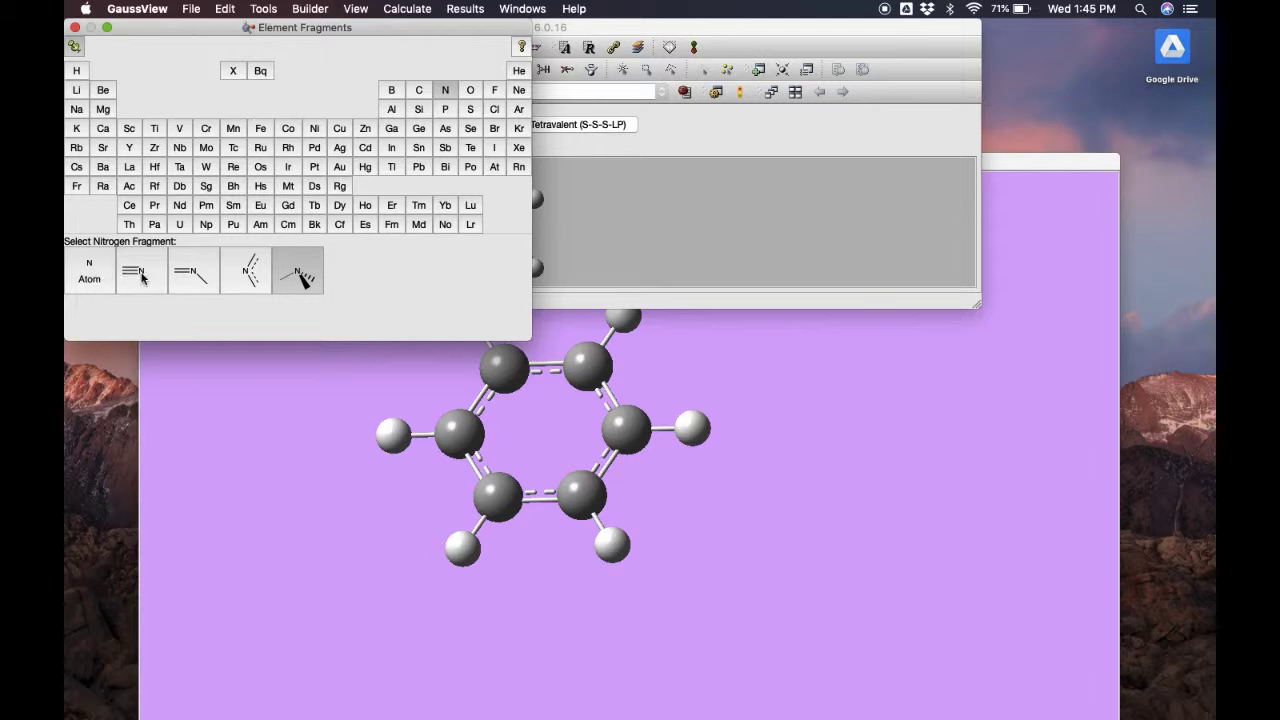
left_click(298, 283)
left_click_drag(662, 398, 643, 330)
left_click(632, 316)
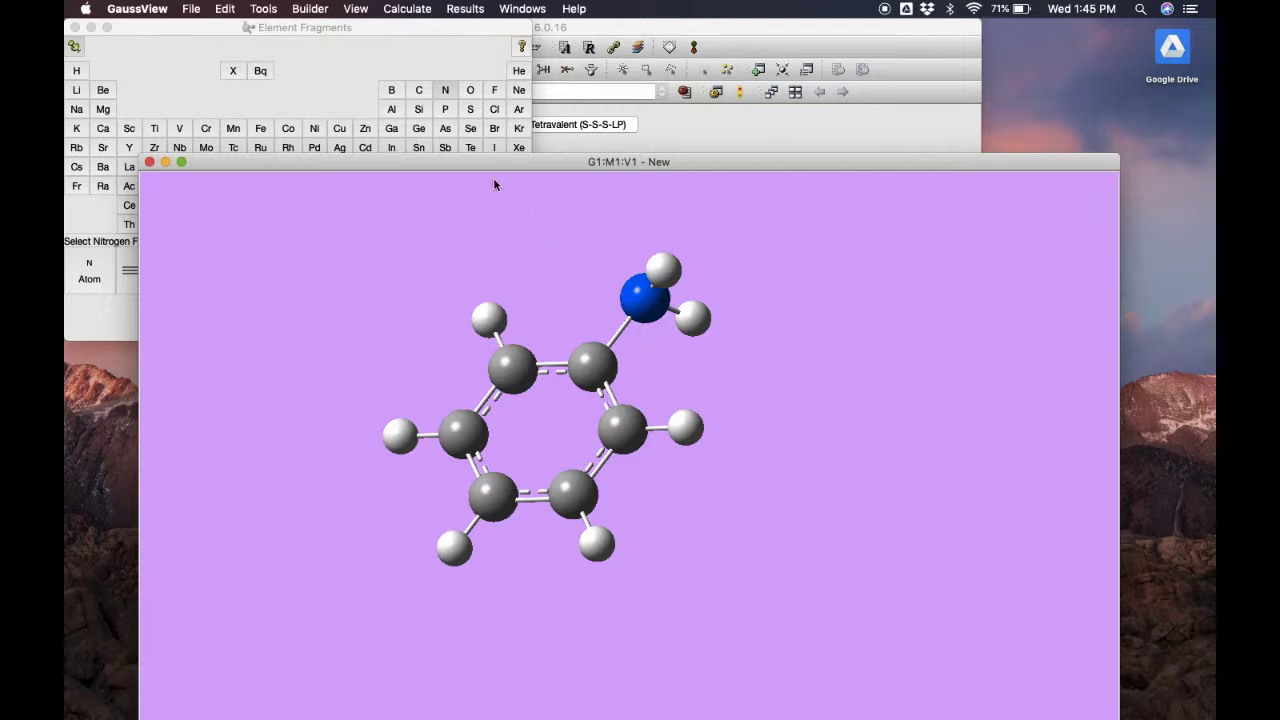
Replace both N–H hydrogens with tetrahedral carbon methyl groups.
left_click(415, 73)
left_click(419, 90)
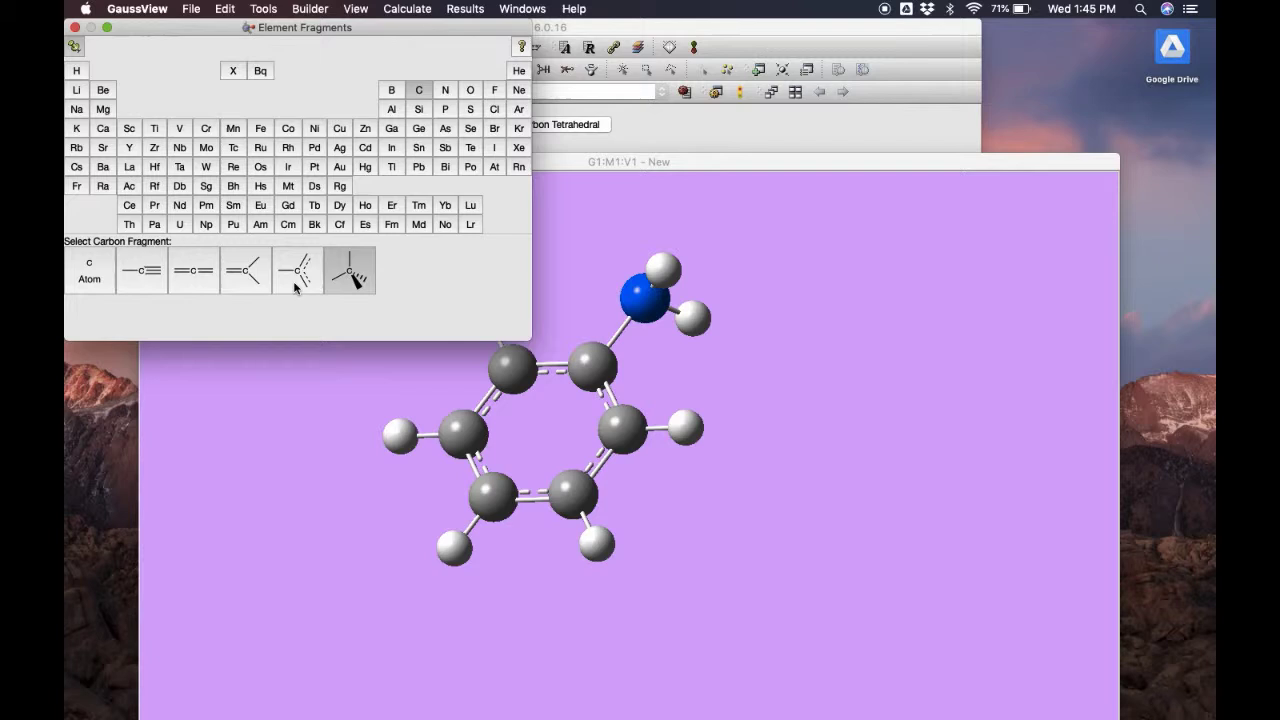
left_click(726, 240)
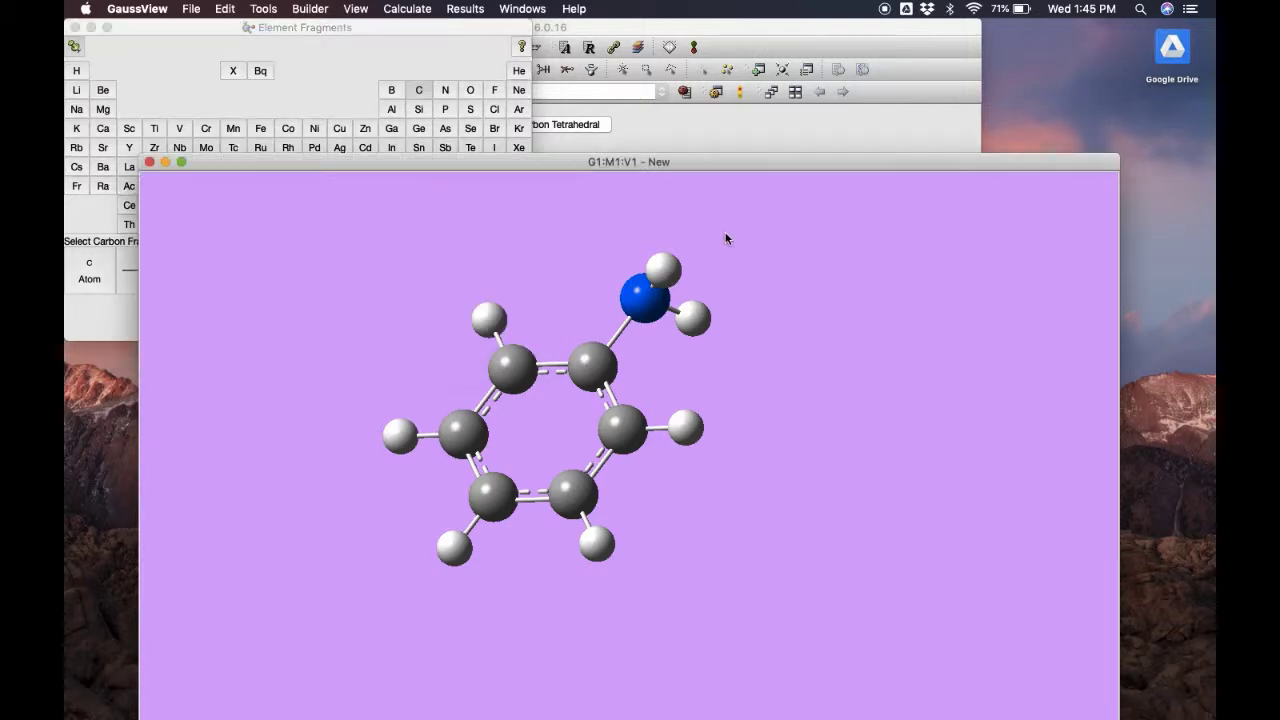
left_click_drag(726, 240, 700, 243)
left_click(658, 277)
left_click(695, 323)
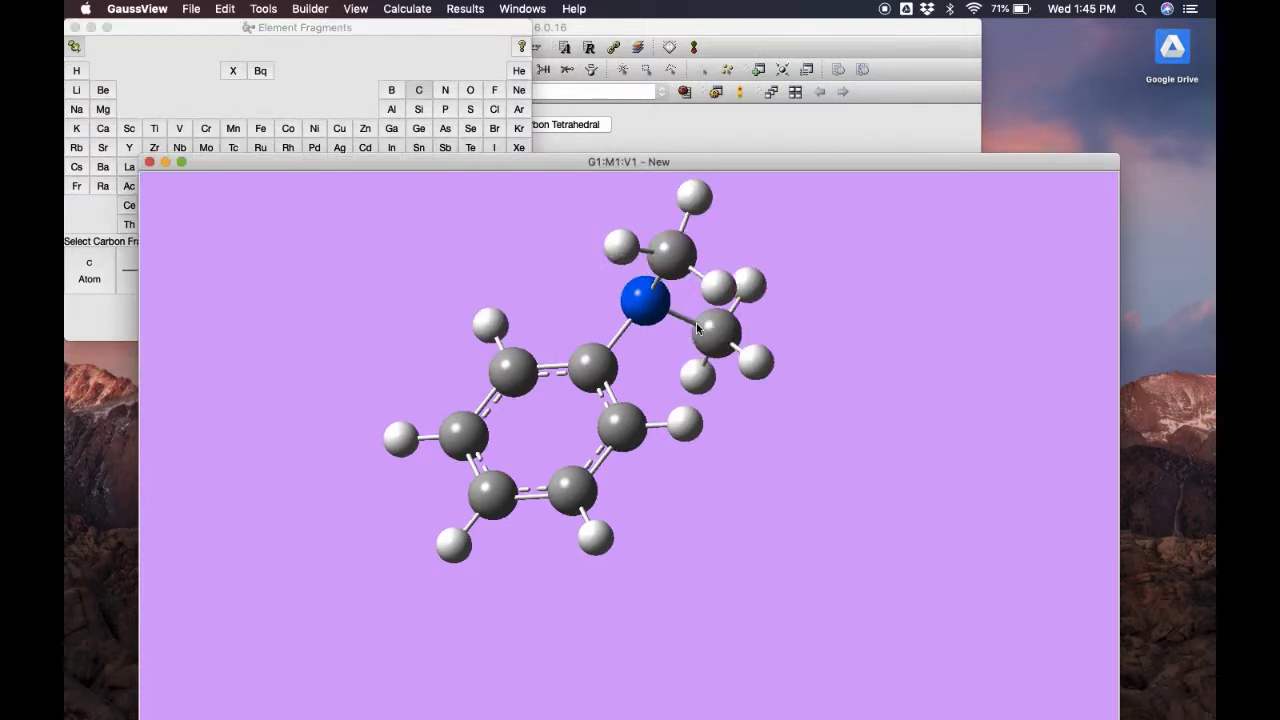
left_click_drag(563, 275, 722, 398)
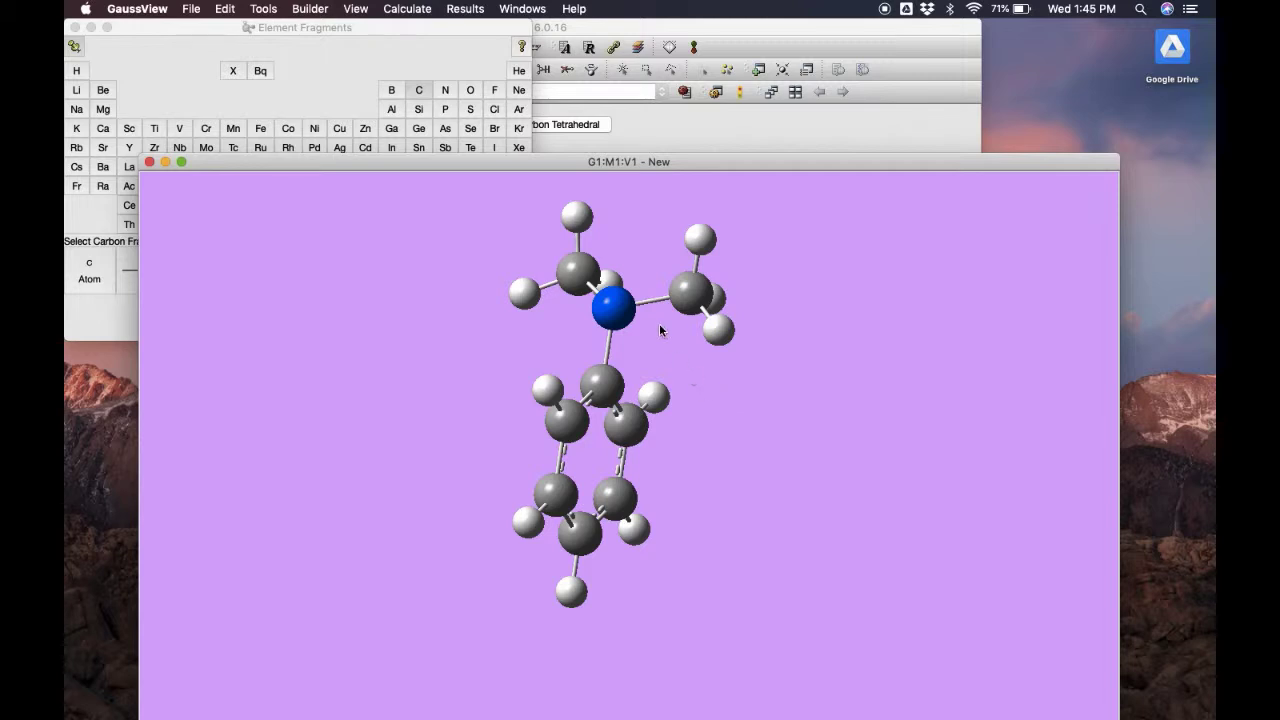
left_click(75, 27)
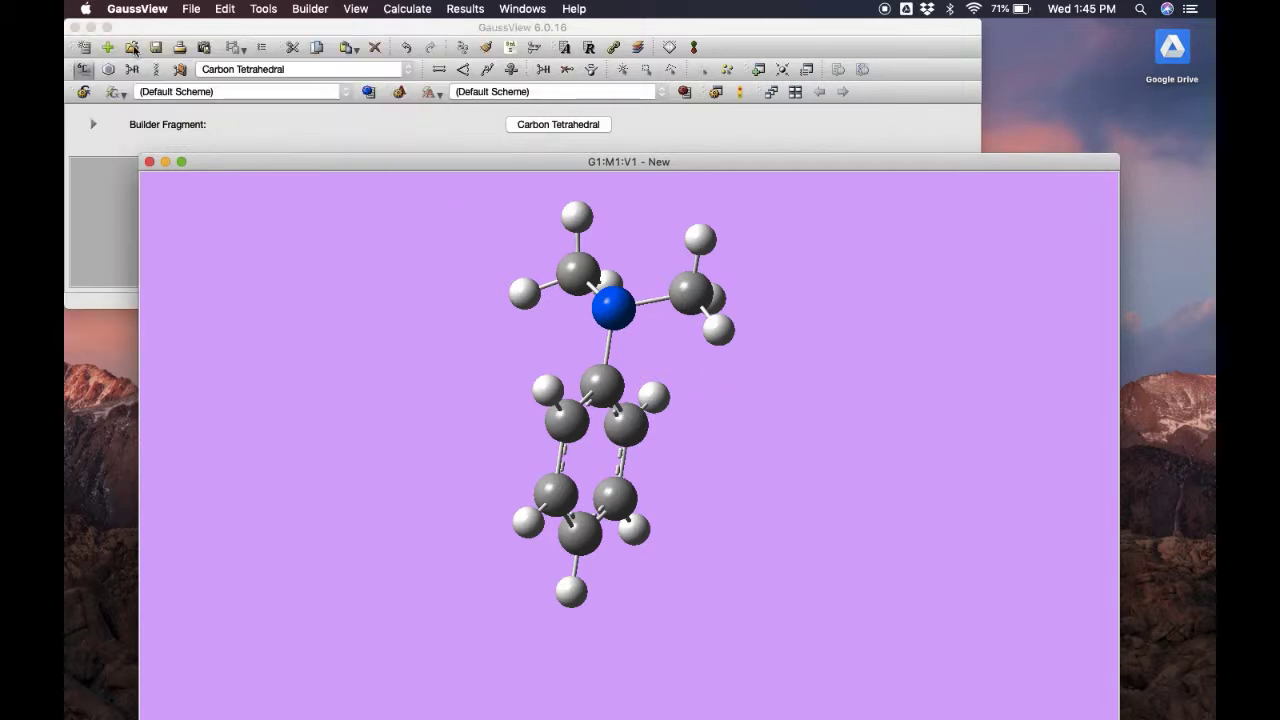
left_click_drag(263, 164, 243, 128)
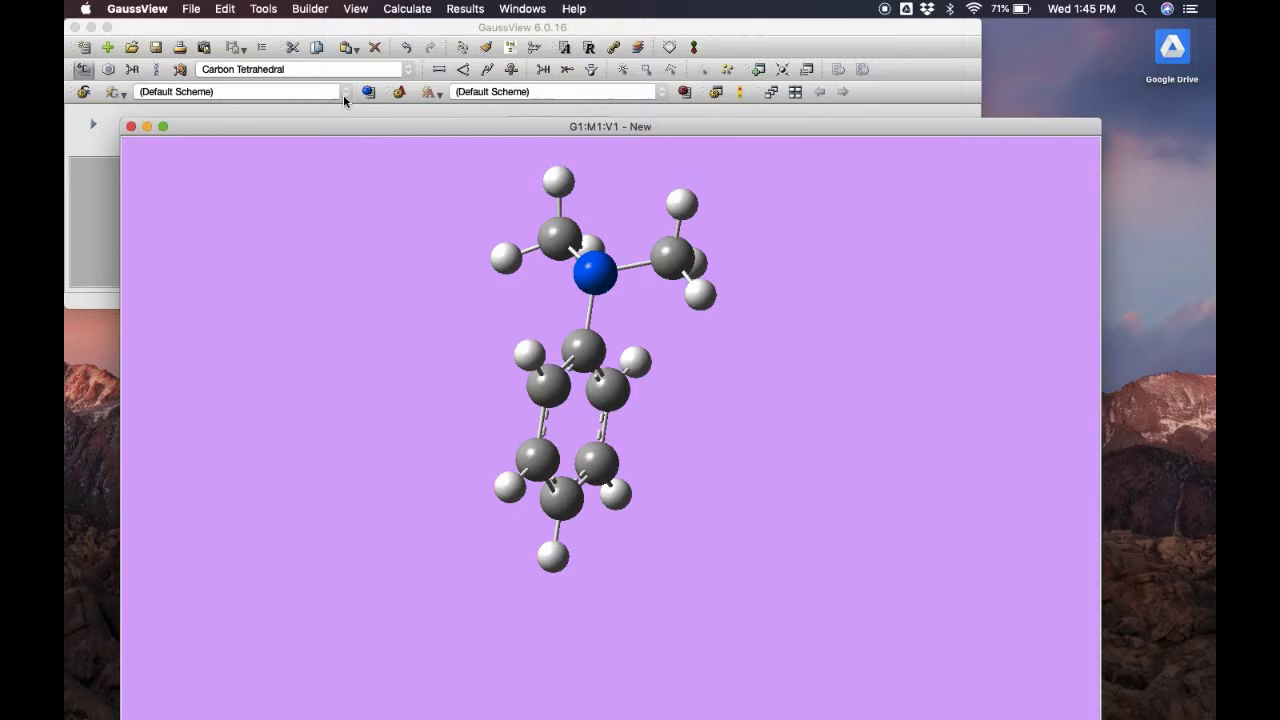
left_click(434, 29)
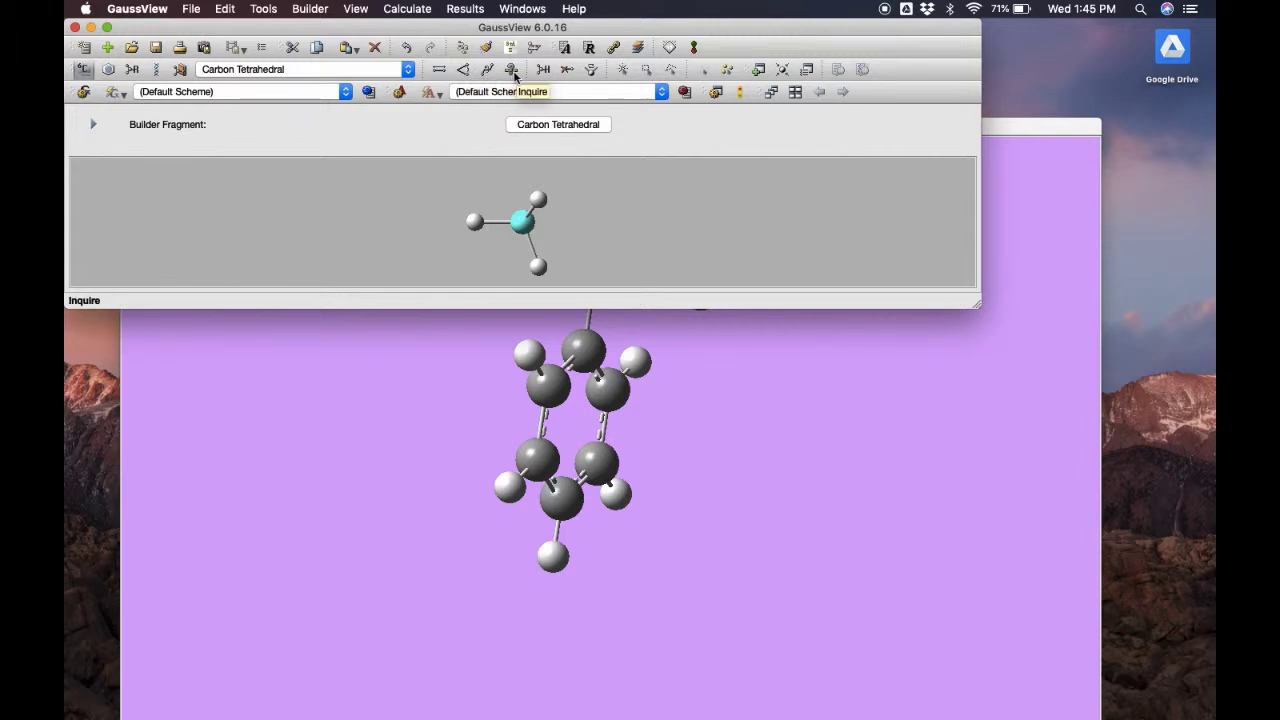
left_click(438, 70)
left_click(397, 410)
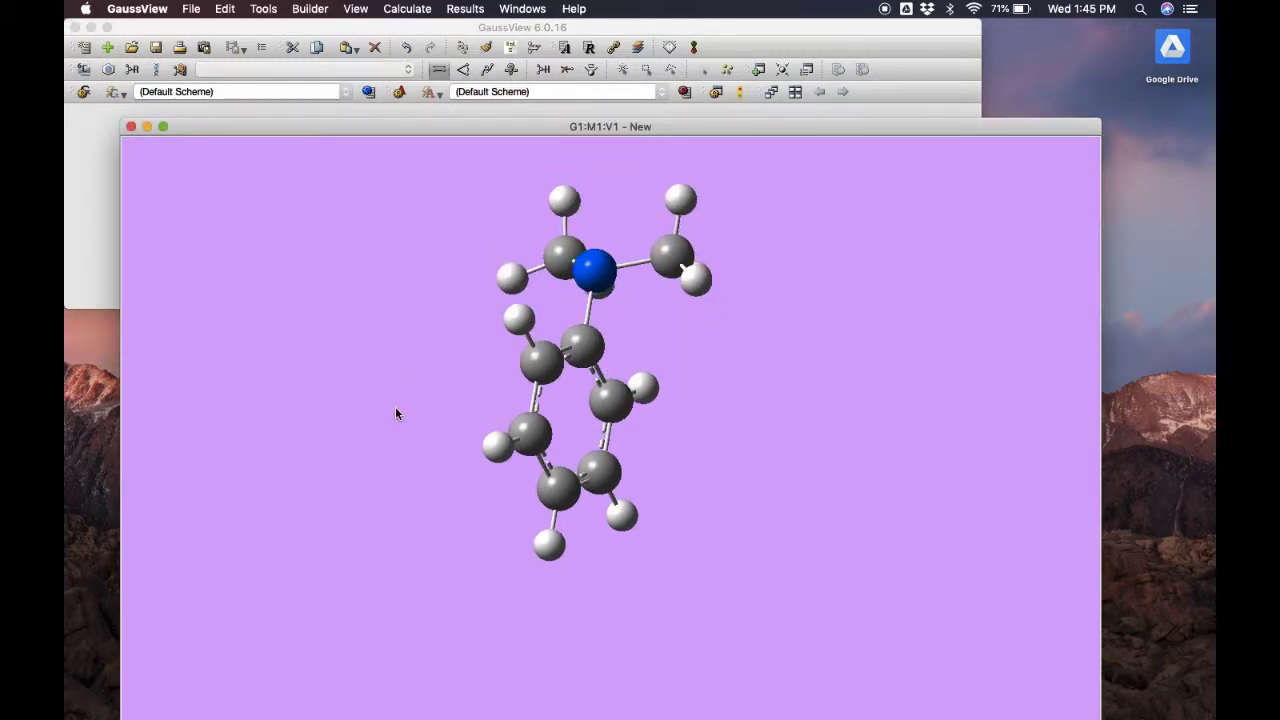
left_click(590, 350)
left_click(590, 274)
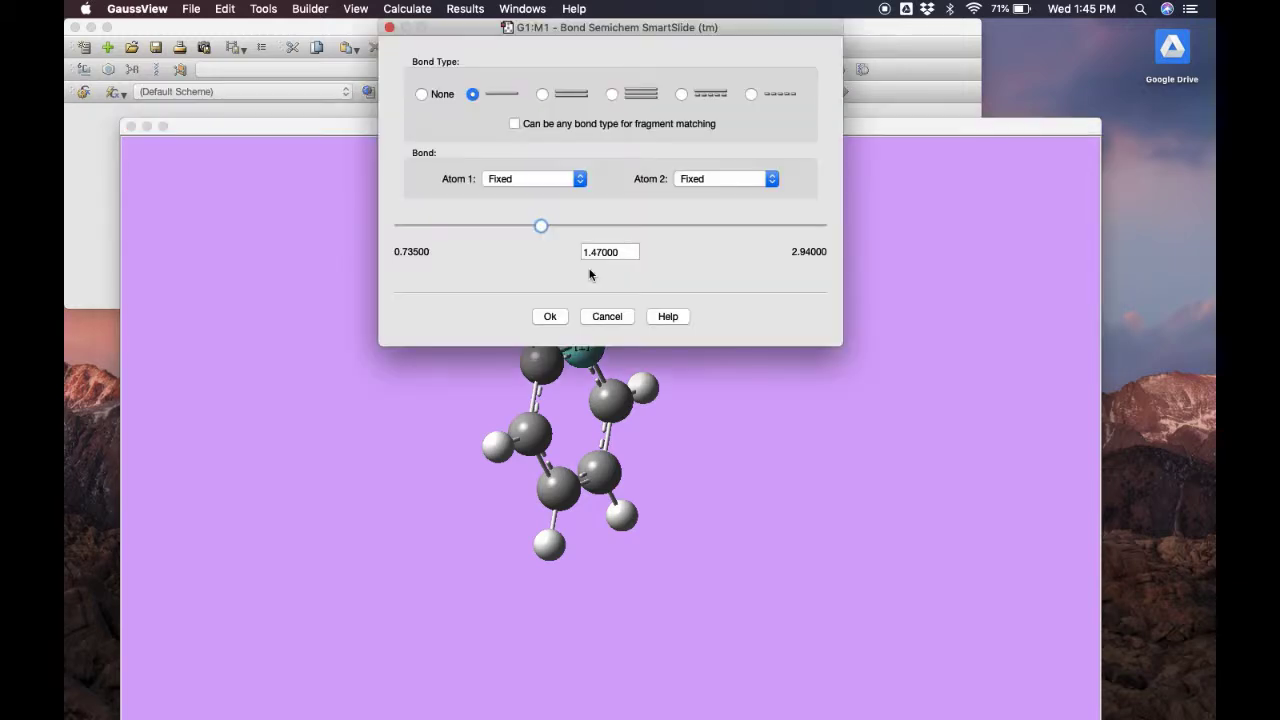
left_click_drag(499, 22, 865, 188)
left_click(908, 262)
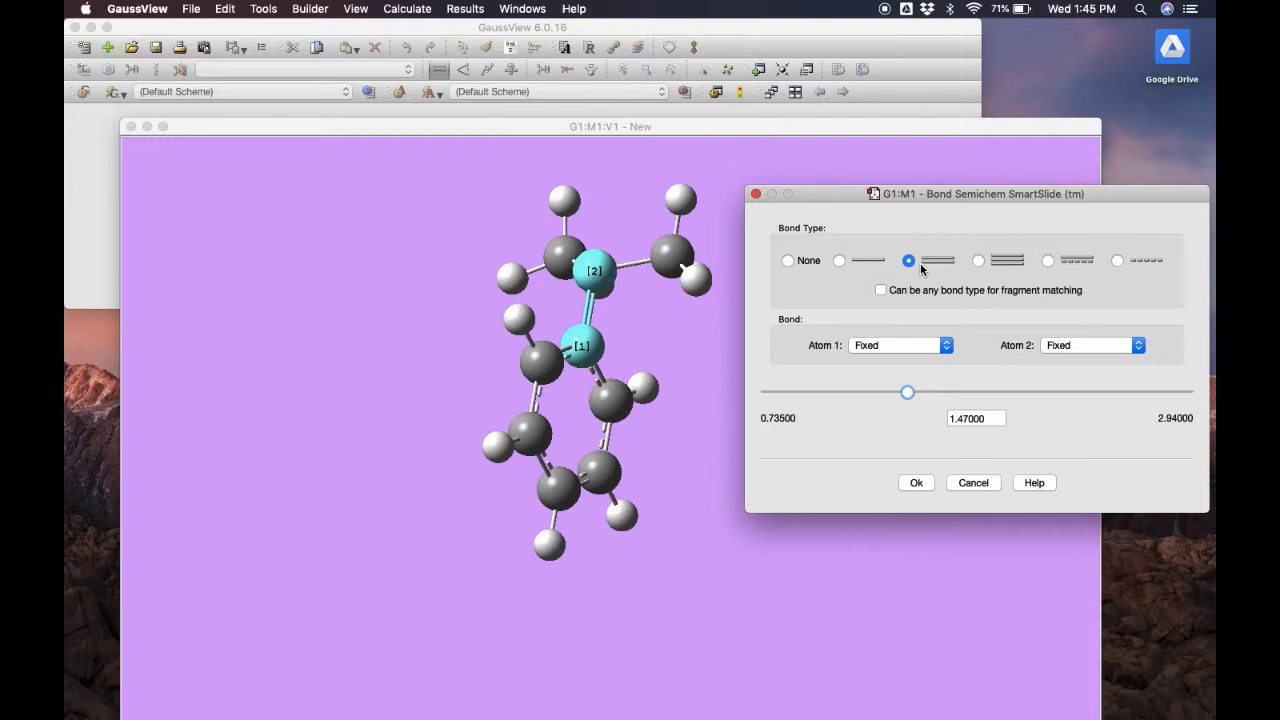
left_click_drag(643, 213, 588, 213)
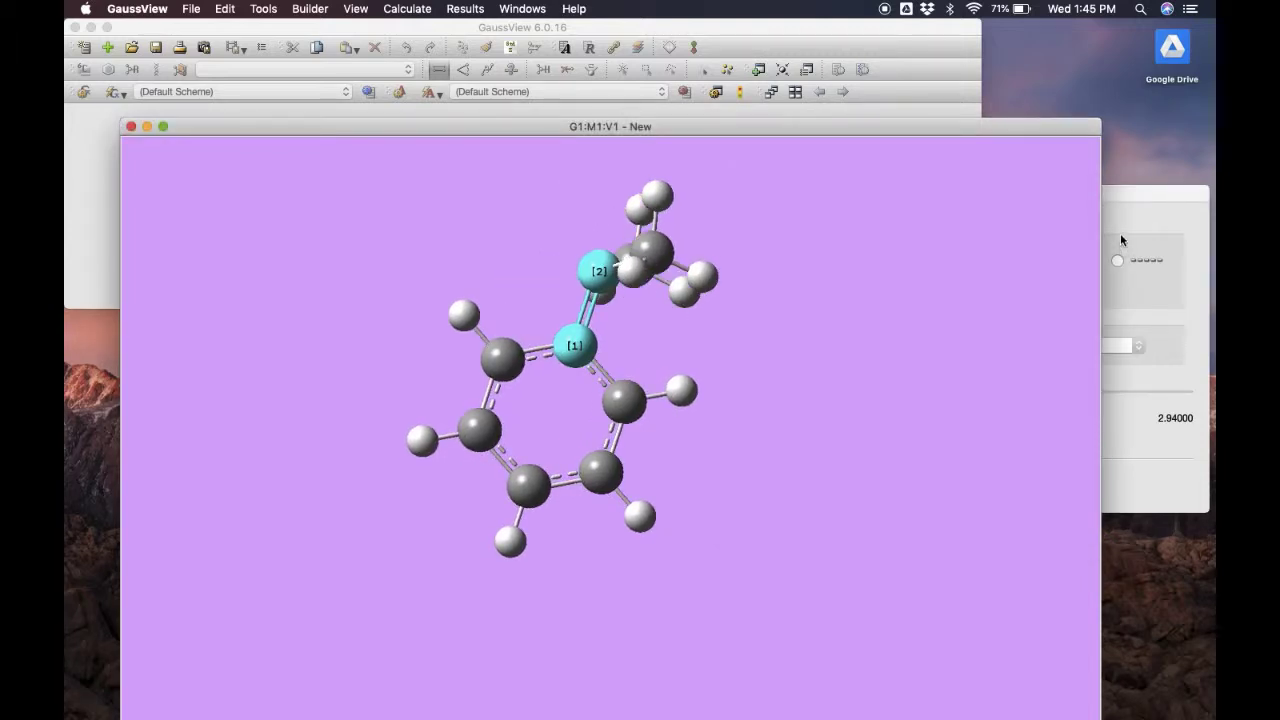
left_click(1118, 196)
left_click(980, 262)
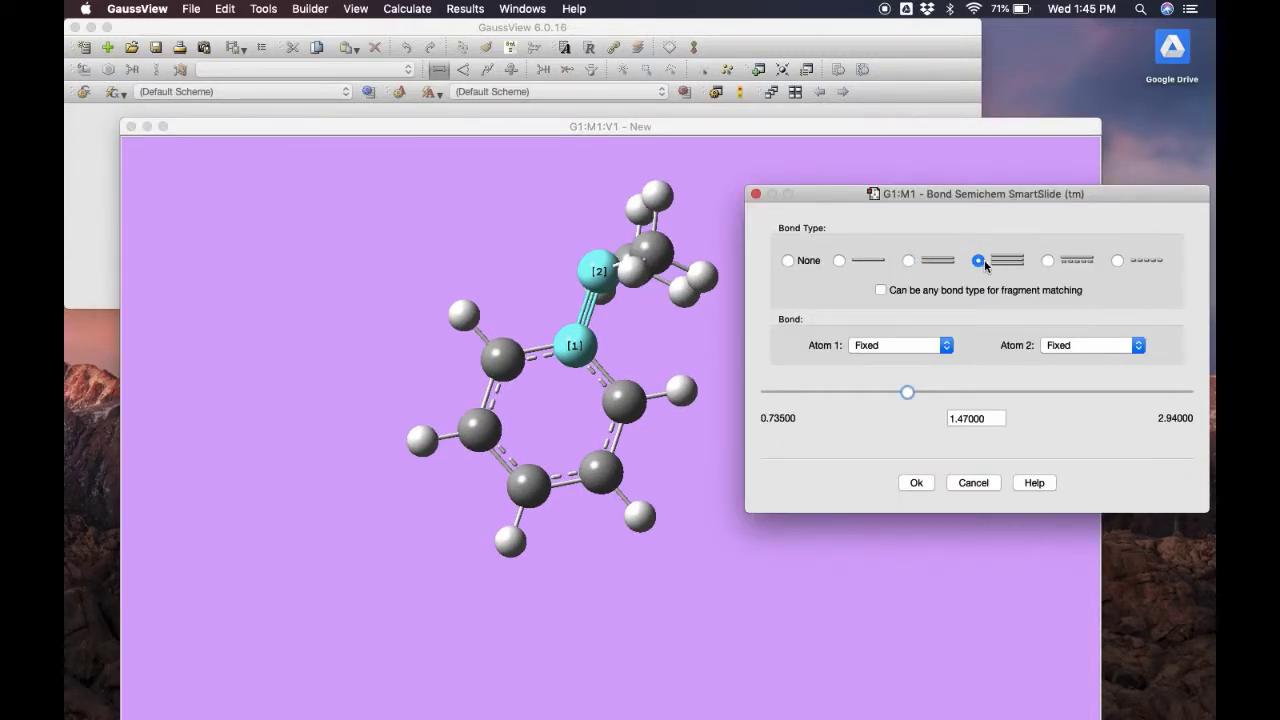
left_click(1047, 261)
left_click(843, 263)
left_click(863, 347)
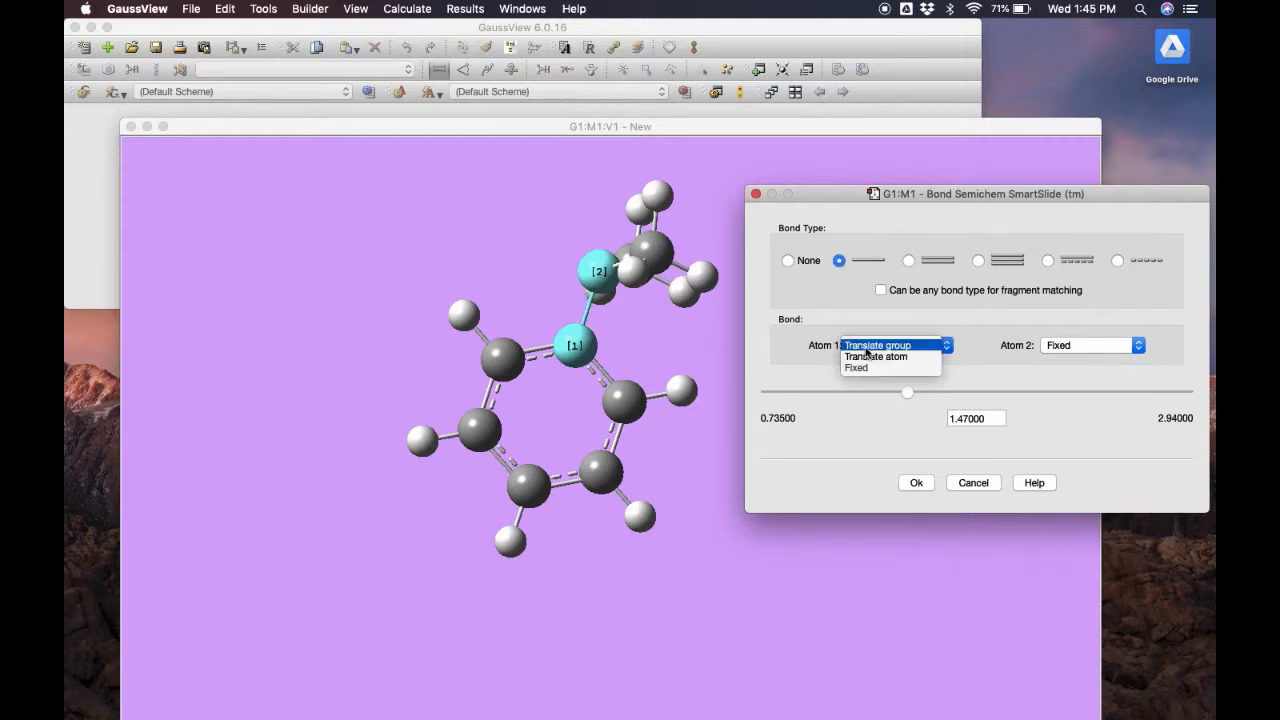
left_click(877, 350)
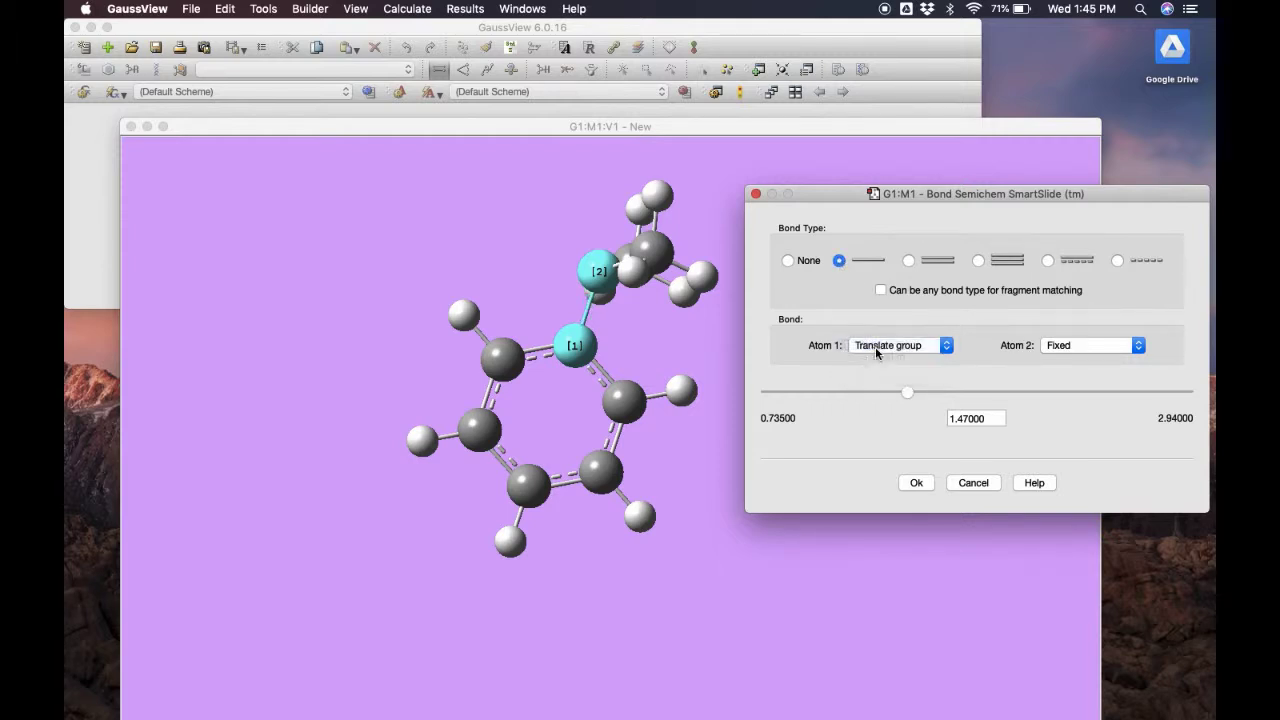
left_click(1066, 348)
left_click(1068, 350)
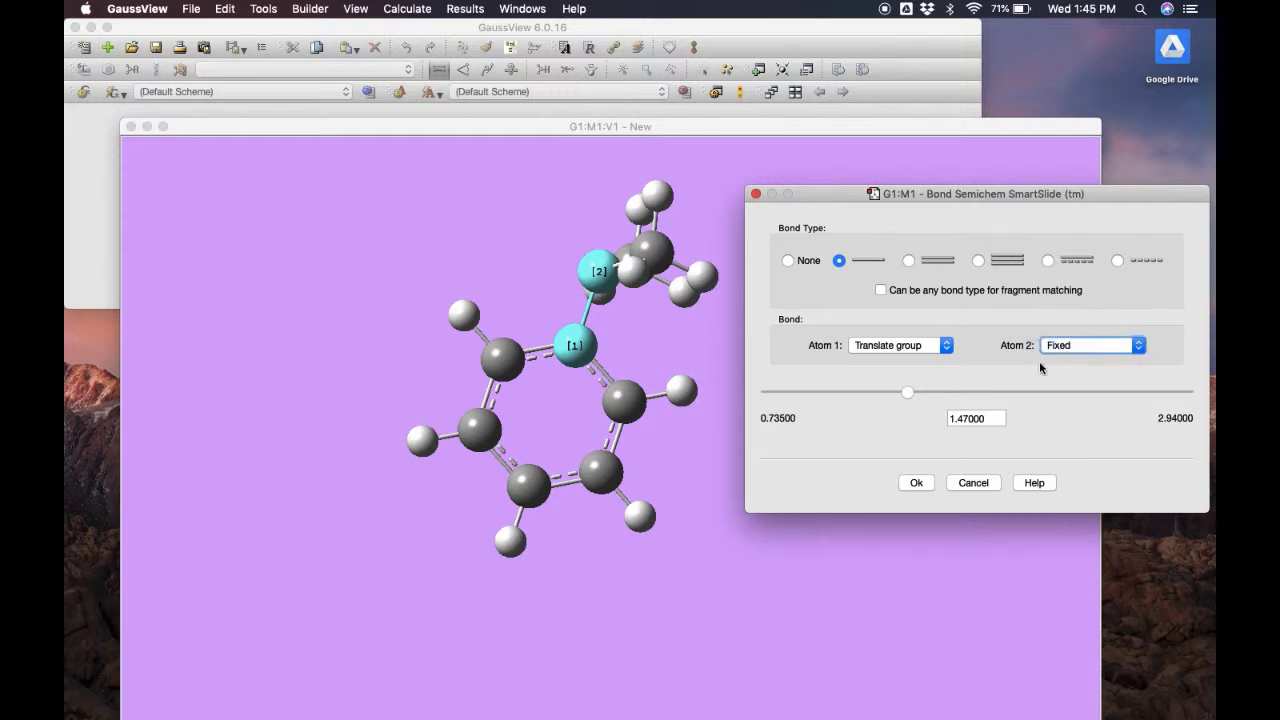
left_click_drag(908, 393, 1002, 390)
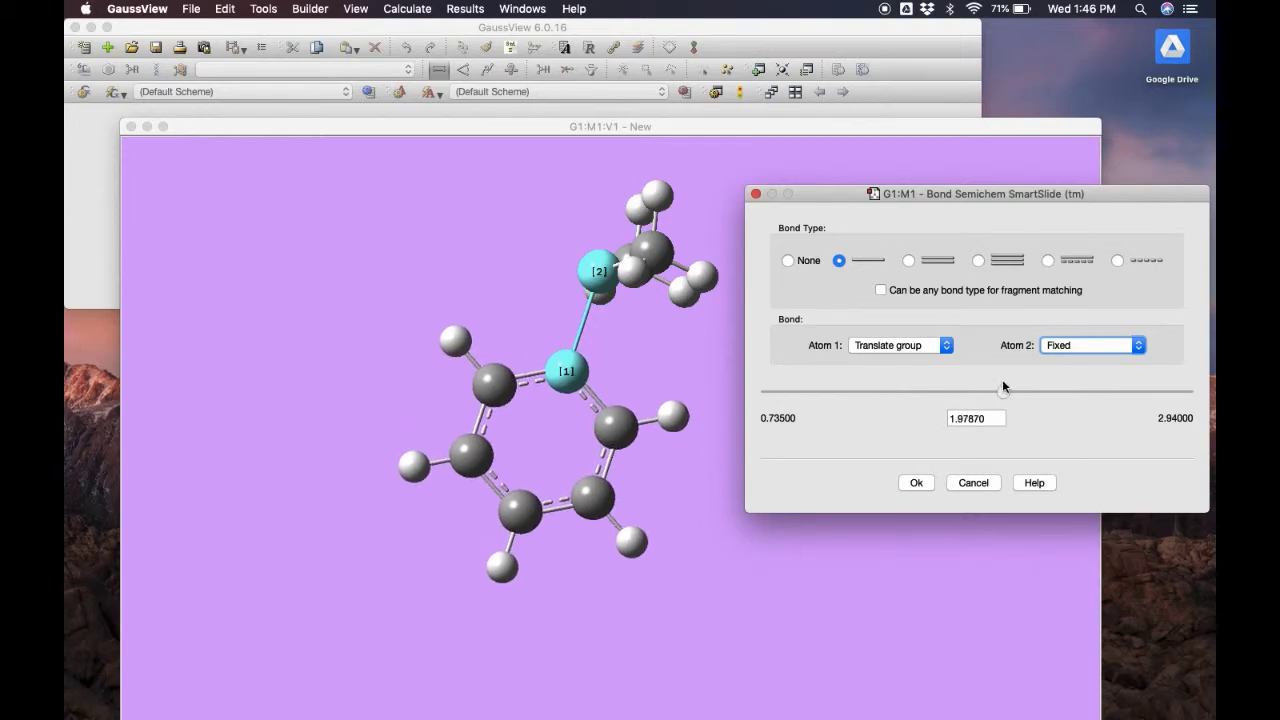
left_click(966, 484)
left_click(465, 70)
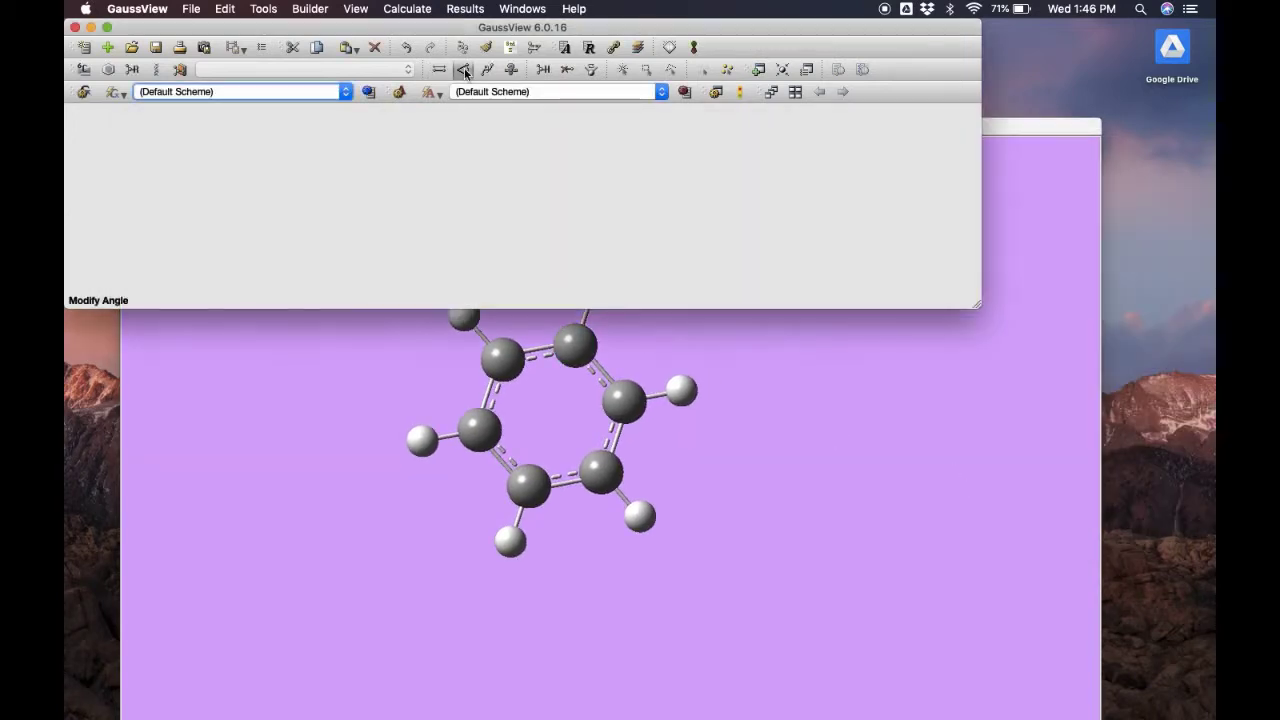
left_click(737, 408)
left_click_drag(748, 425, 757, 443)
left_click(673, 288)
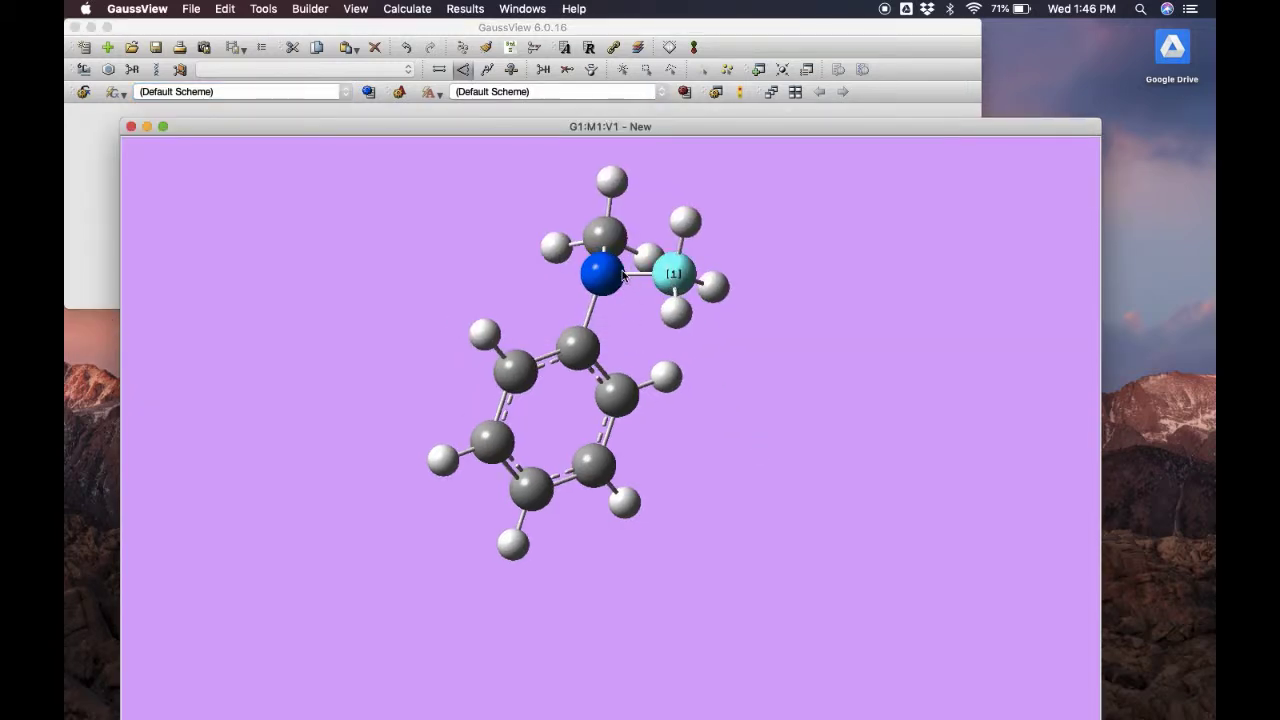
left_click(606, 272)
left_click(581, 358)
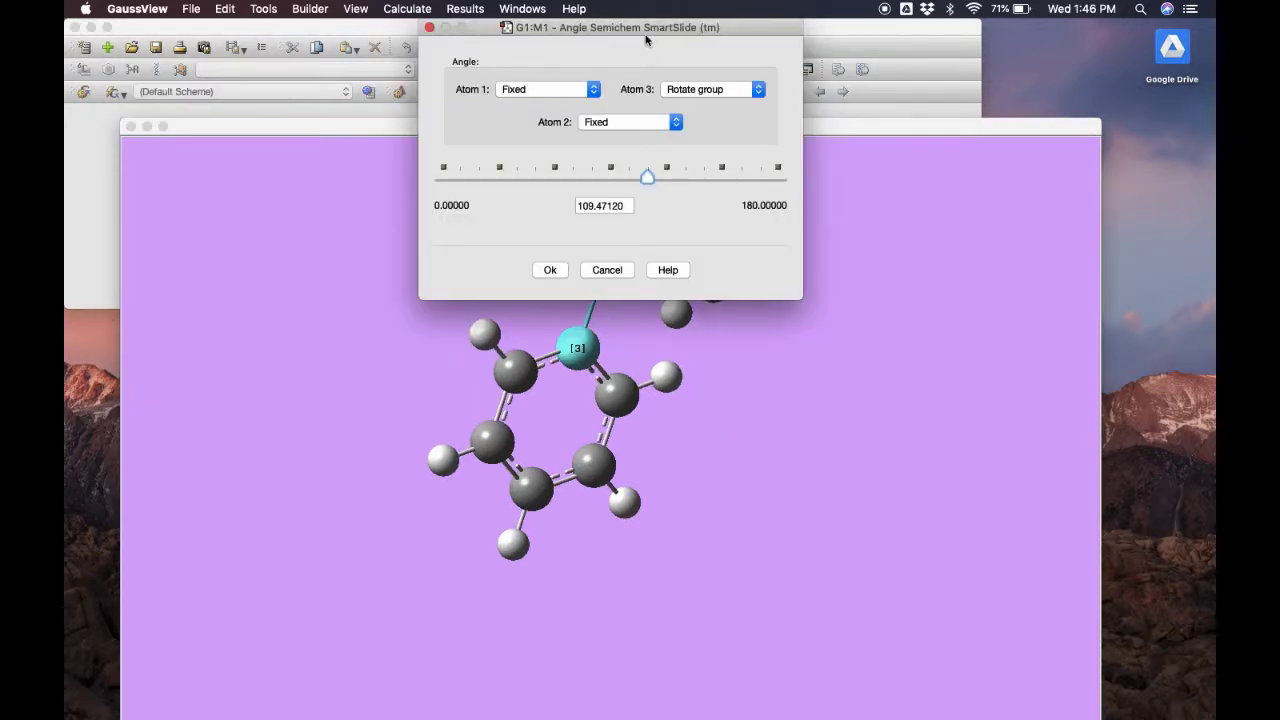
left_click_drag(645, 35, 1016, 220)
left_click(907, 287)
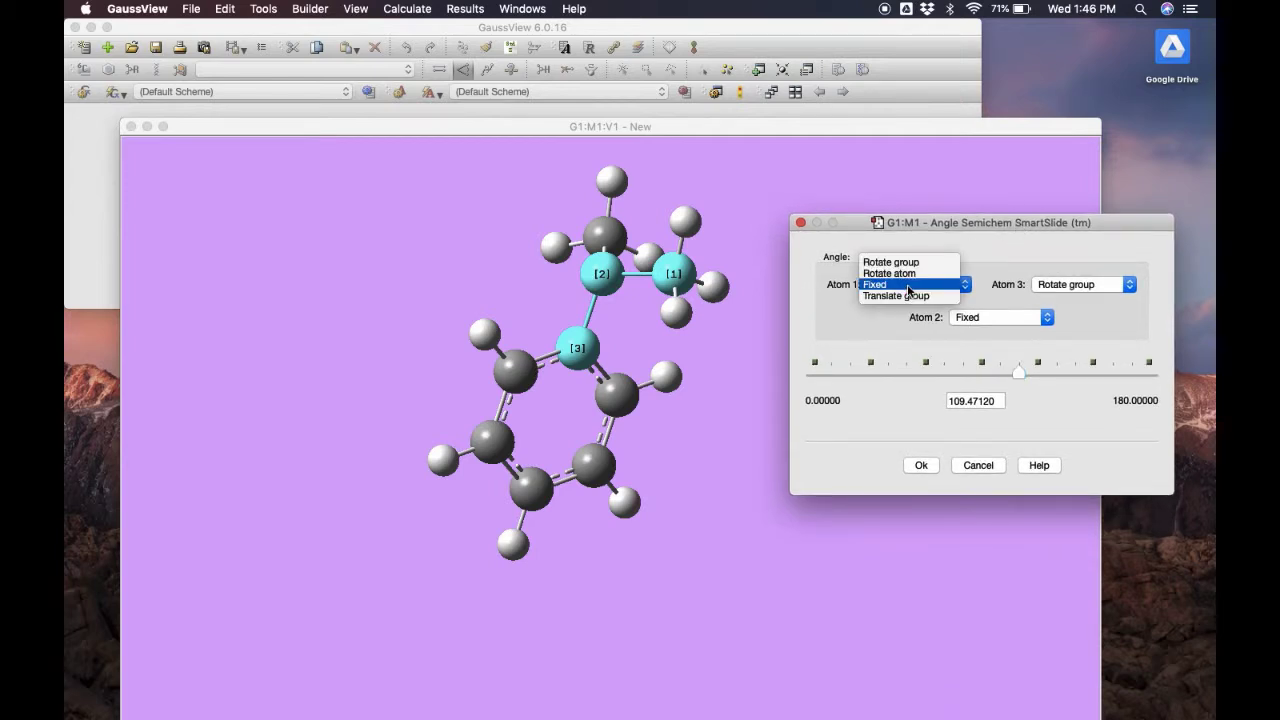
left_click(907, 287)
left_click(983, 318)
left_click(983, 320)
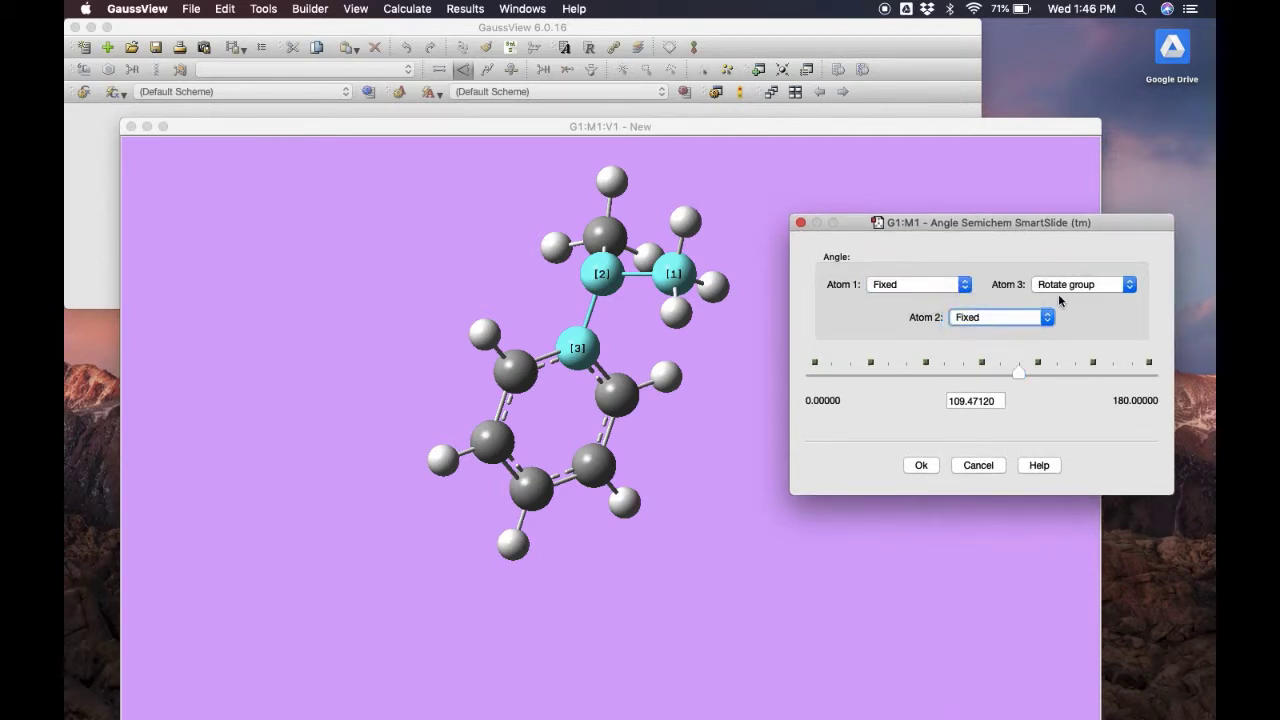
left_click(1060, 288)
left_click(1058, 288)
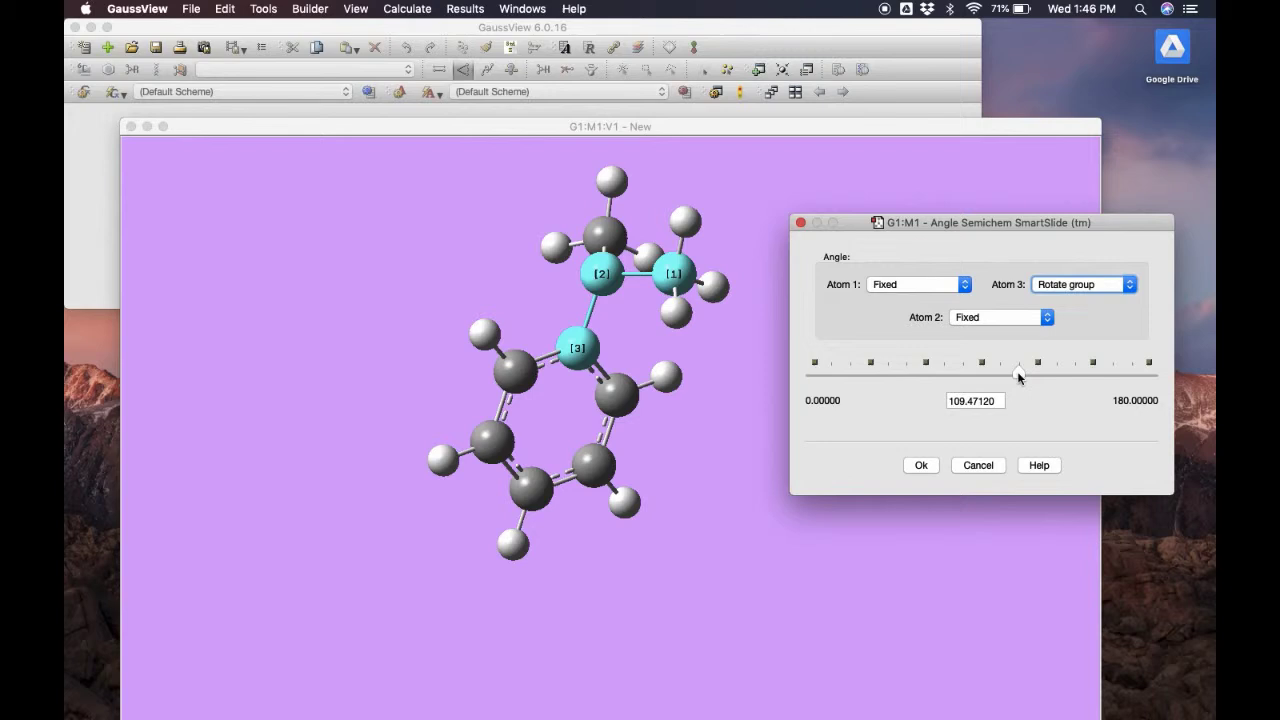
left_click_drag(1020, 377, 917, 363)
left_click(968, 467)
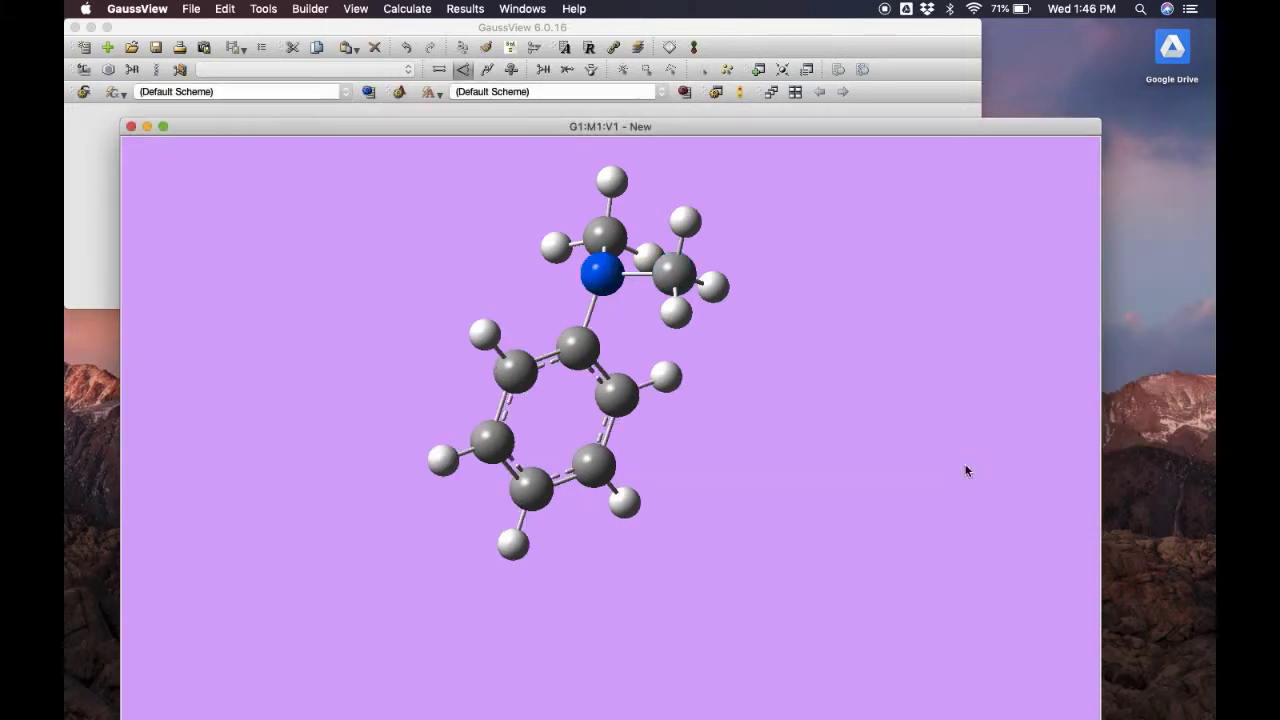
left_click(487, 70)
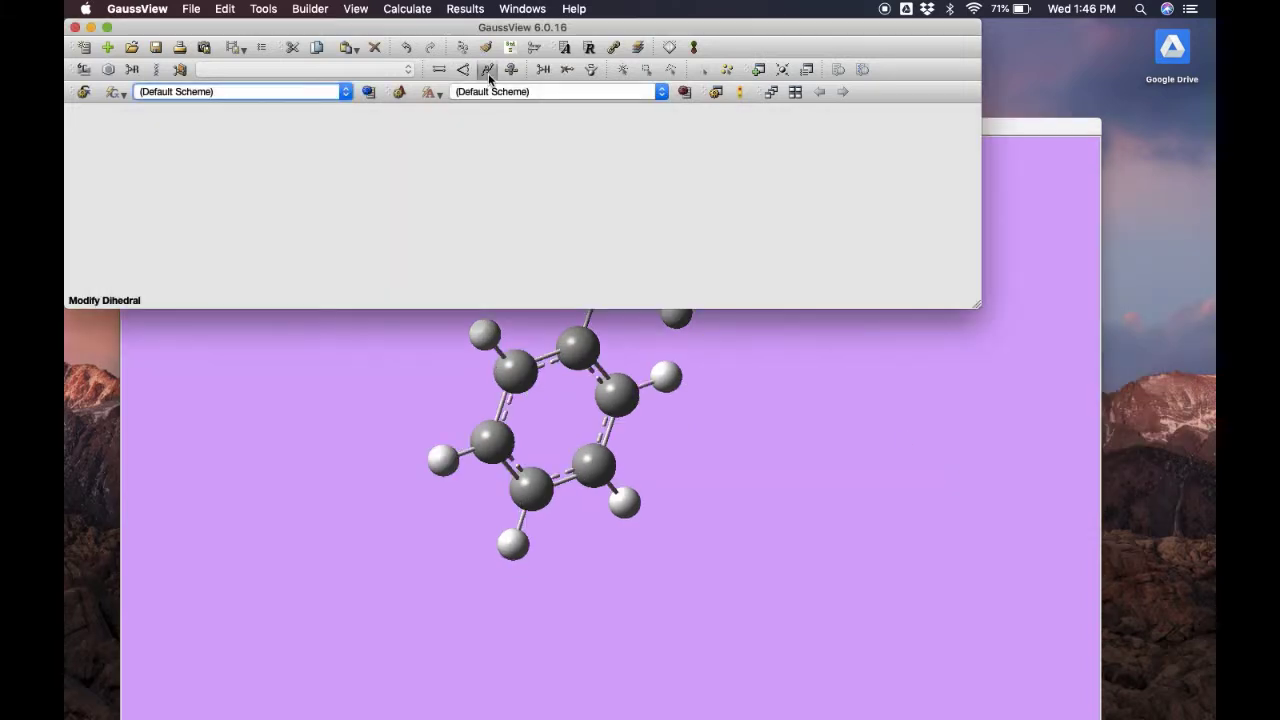
left_click(718, 357)
left_click_drag(718, 356, 691, 281)
left_click(696, 283)
left_click(684, 268)
left_click(612, 278)
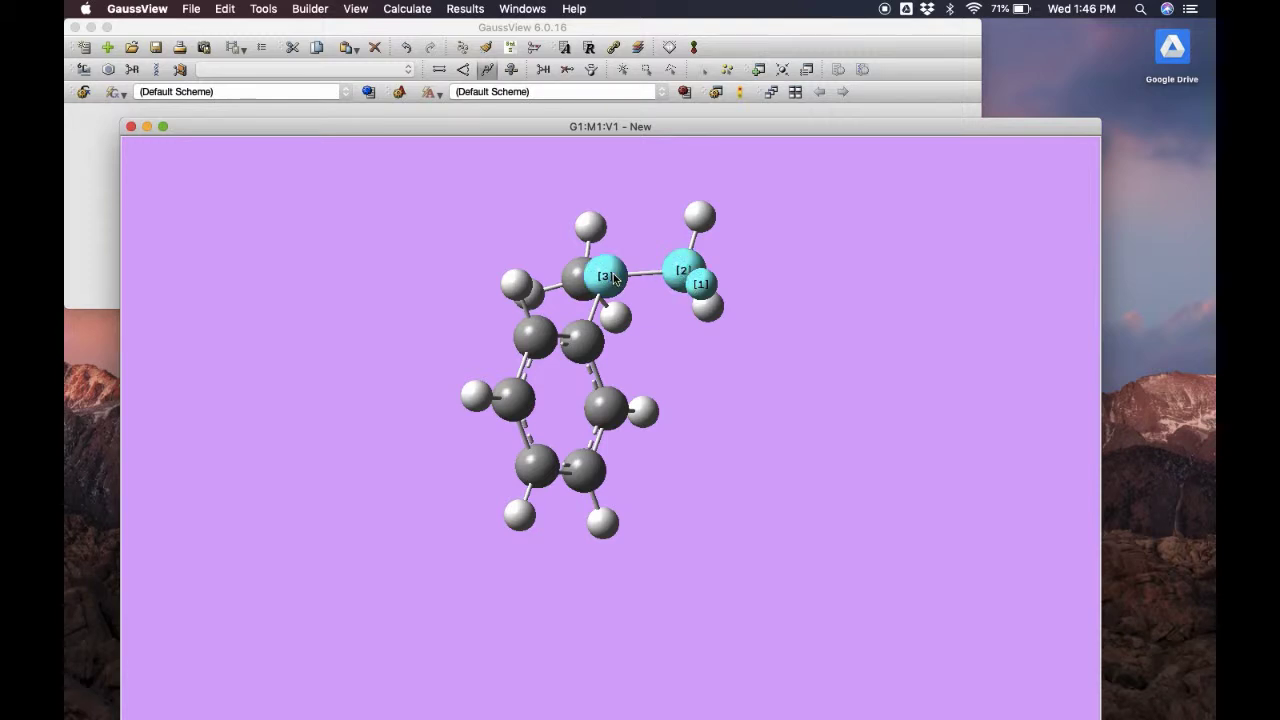
left_click(589, 342)
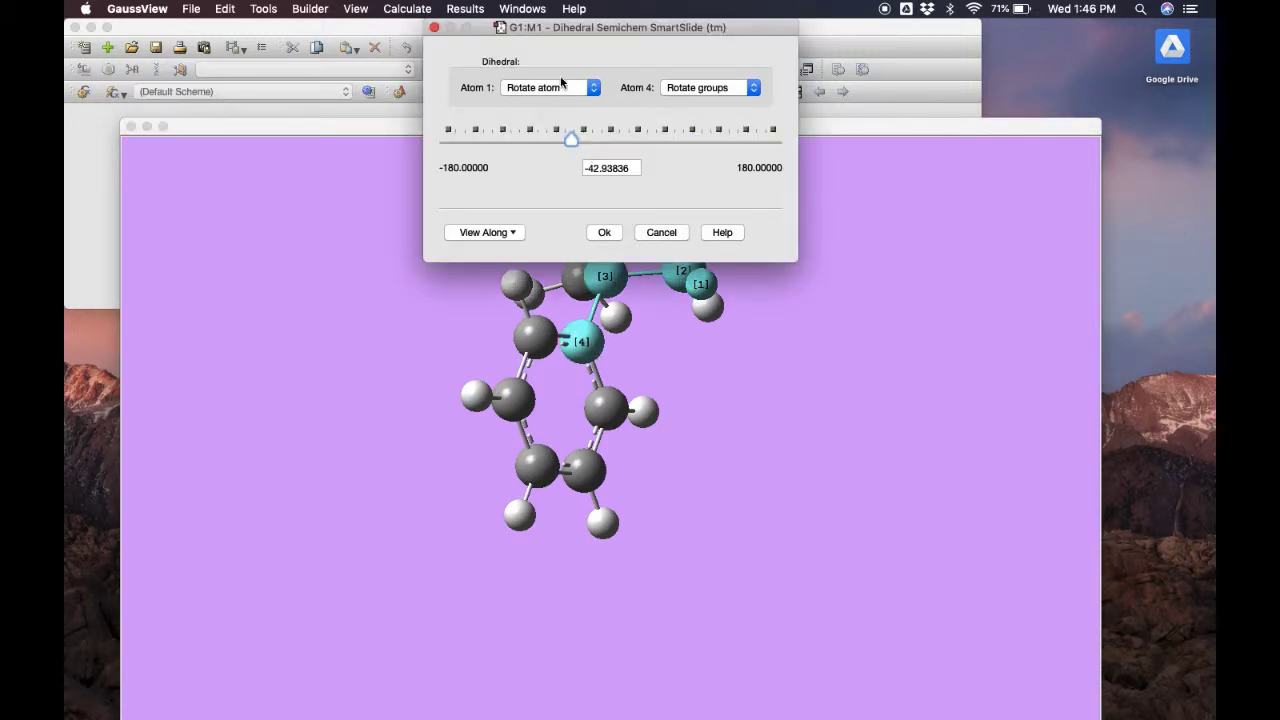
left_click_drag(556, 28, 903, 171)
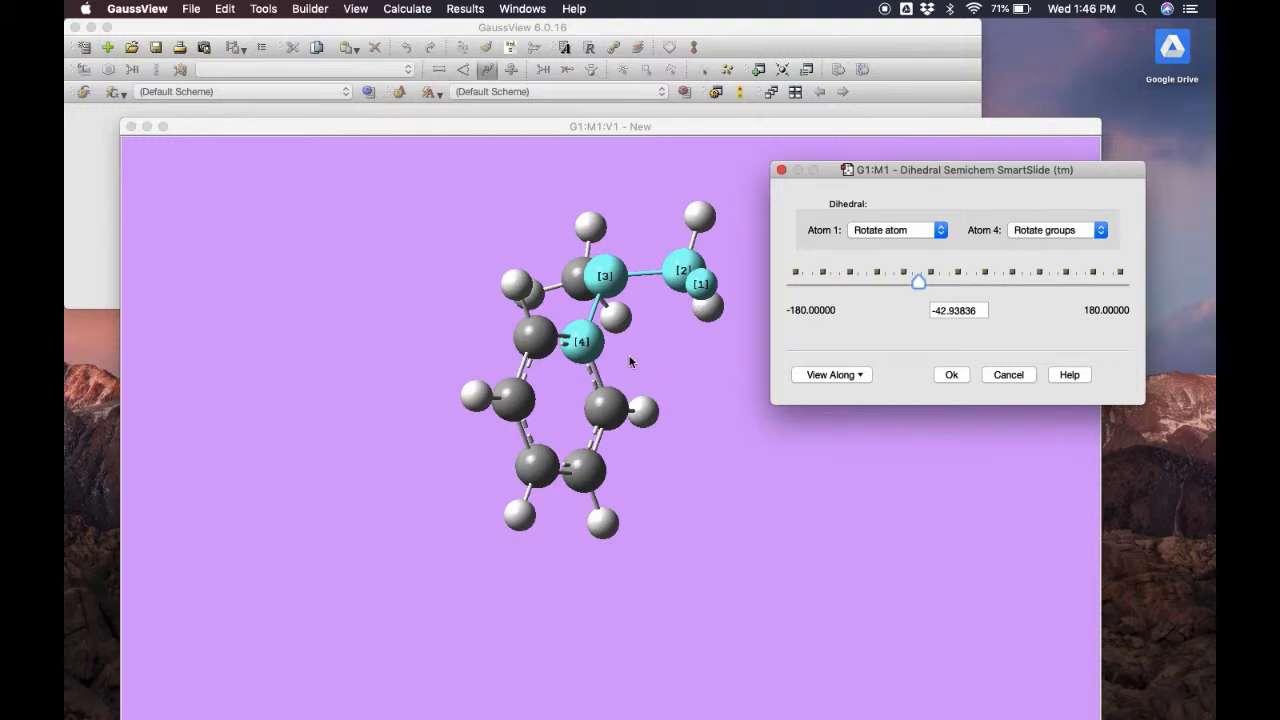
left_click_drag(919, 280, 872, 284)
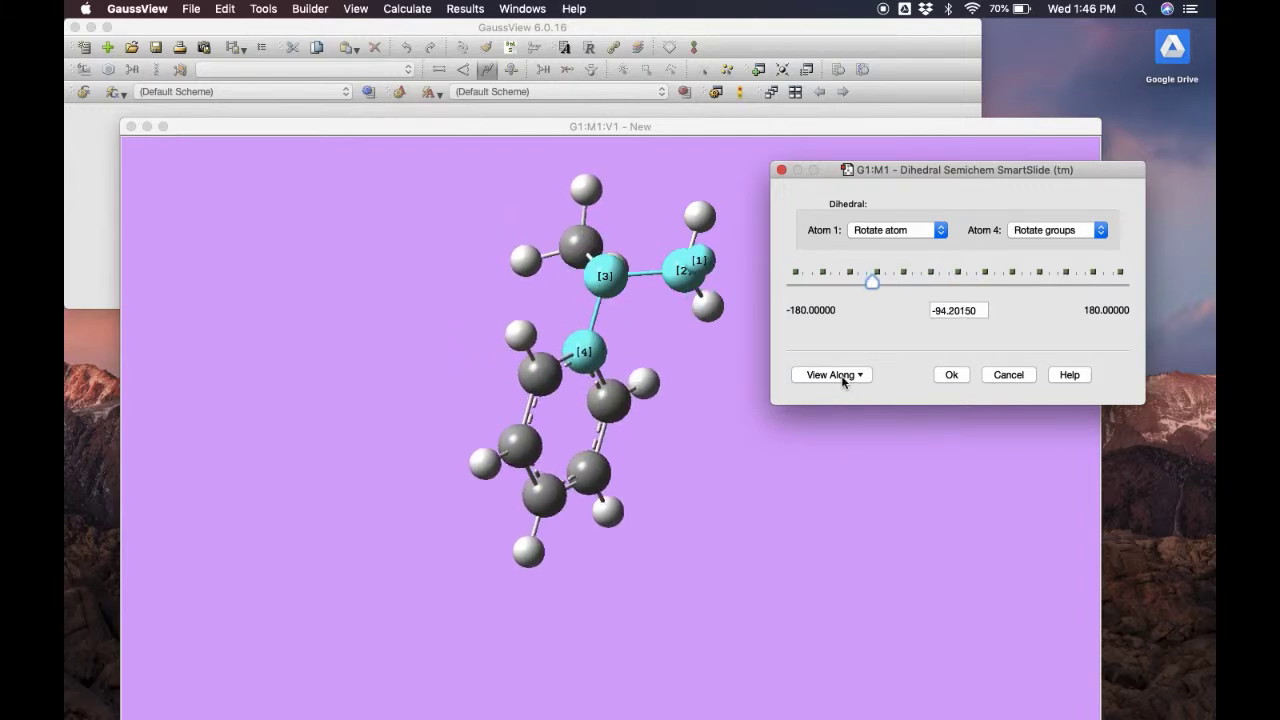
left_click(1006, 375)
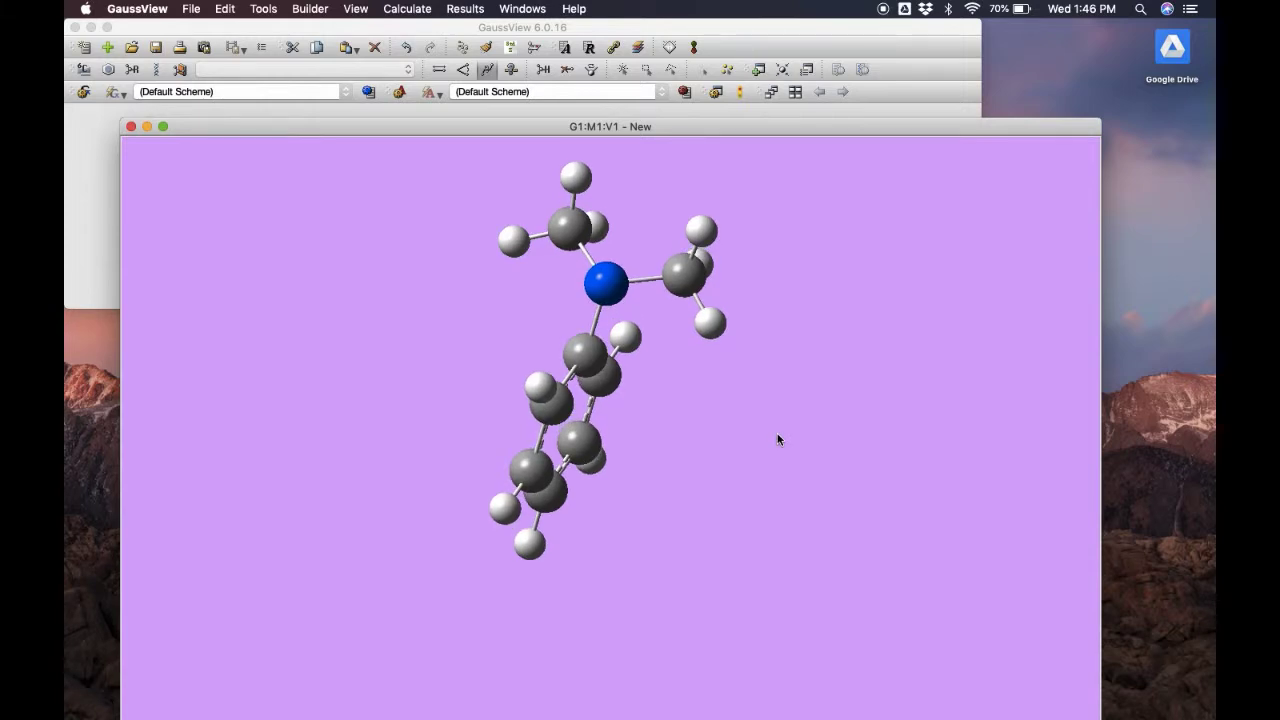
left_click(494, 44)
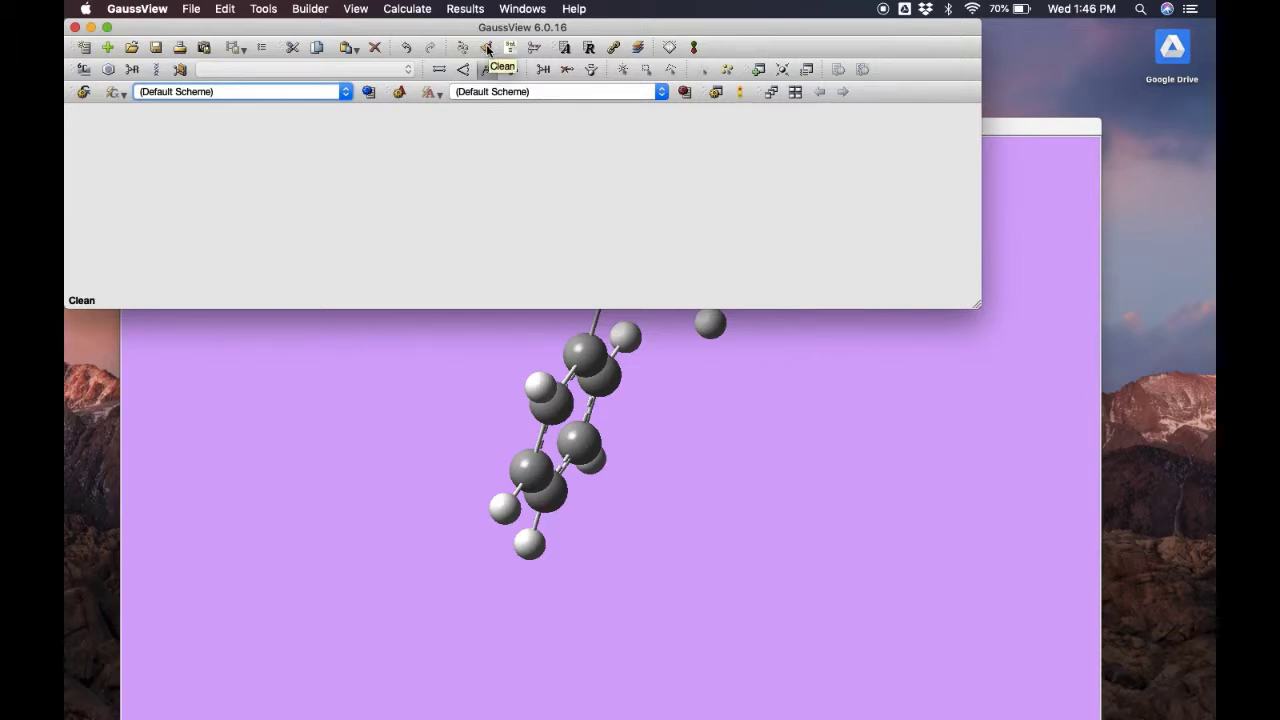
left_click(737, 403)
left_click_drag(737, 403, 780, 471)
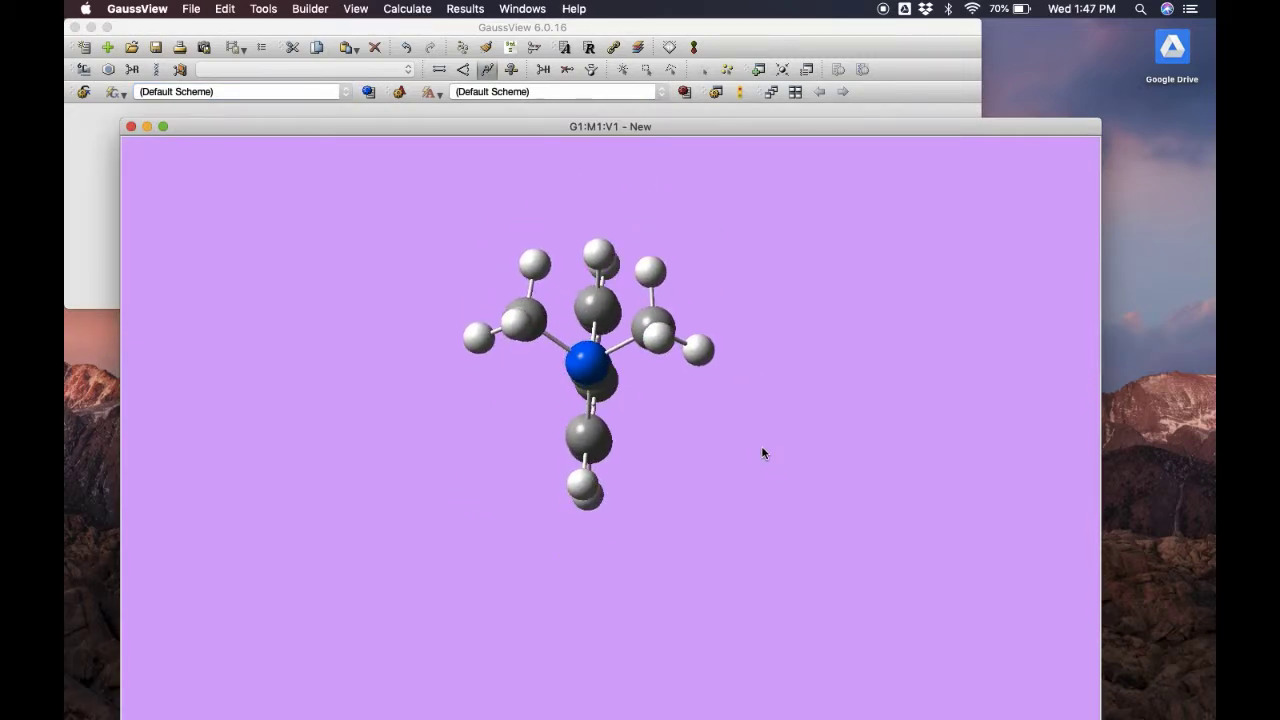
left_click_drag(762, 453, 711, 283)
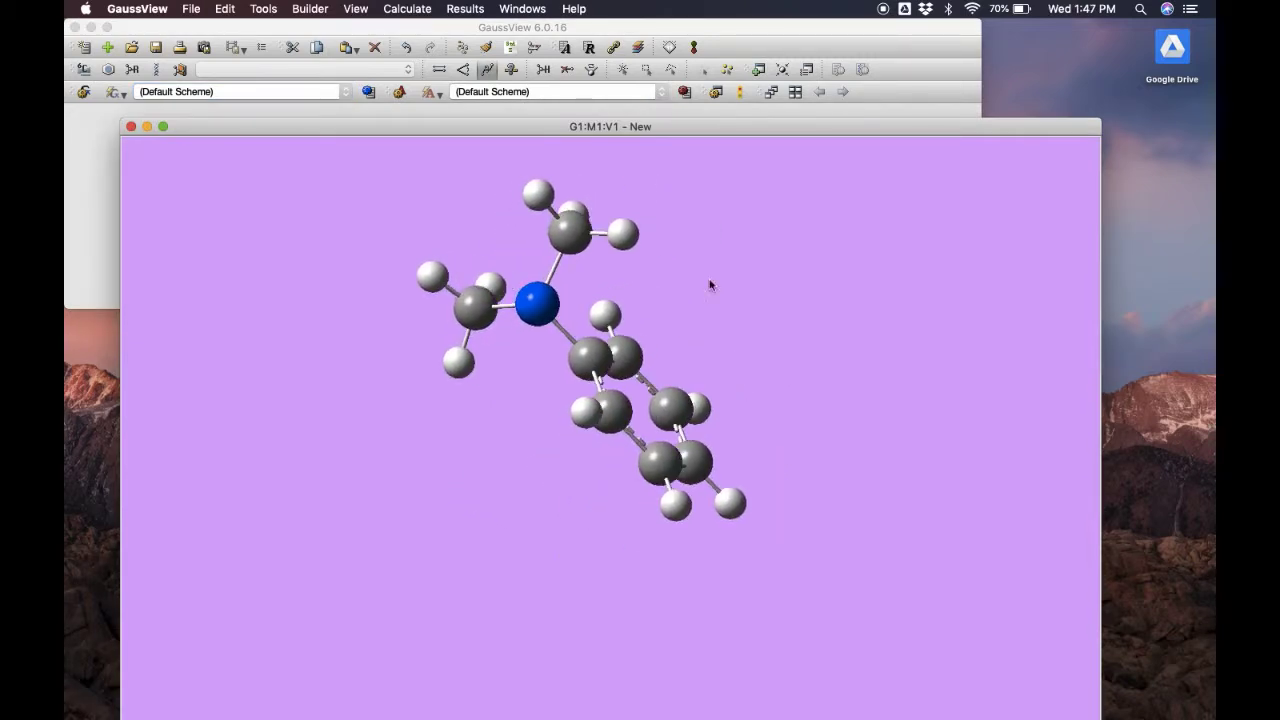
left_click(532, 68)
left_click(800, 470)
left_click_drag(800, 470, 914, 580)
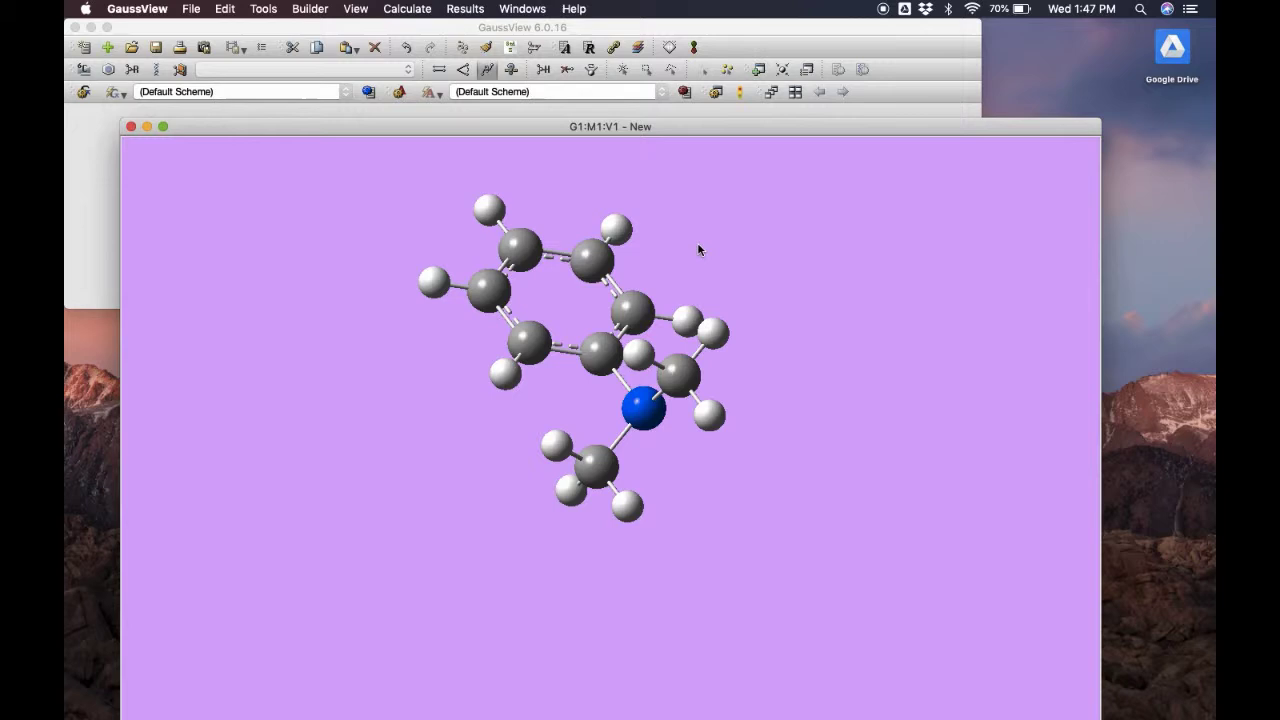
Open the Redundant Coordinate Editor and add a new coordinate entry.
left_click(590, 52)
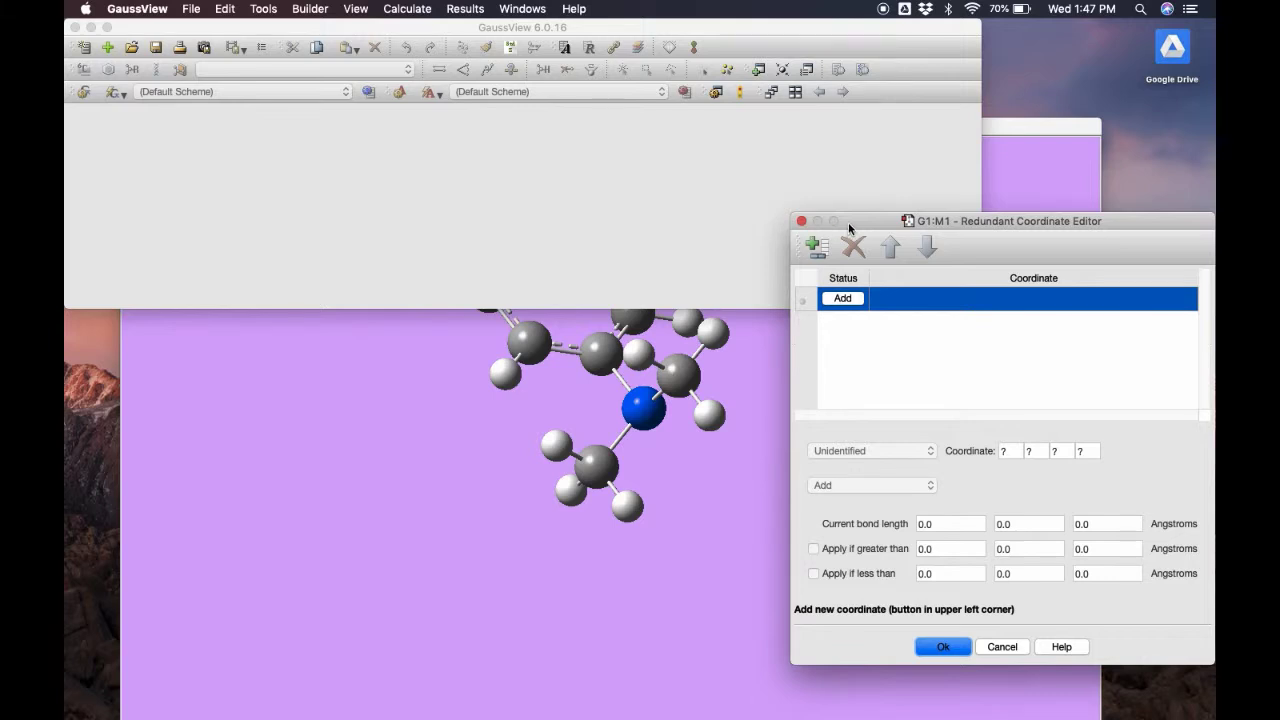
left_click_drag(849, 228, 830, 196)
left_click(832, 266)
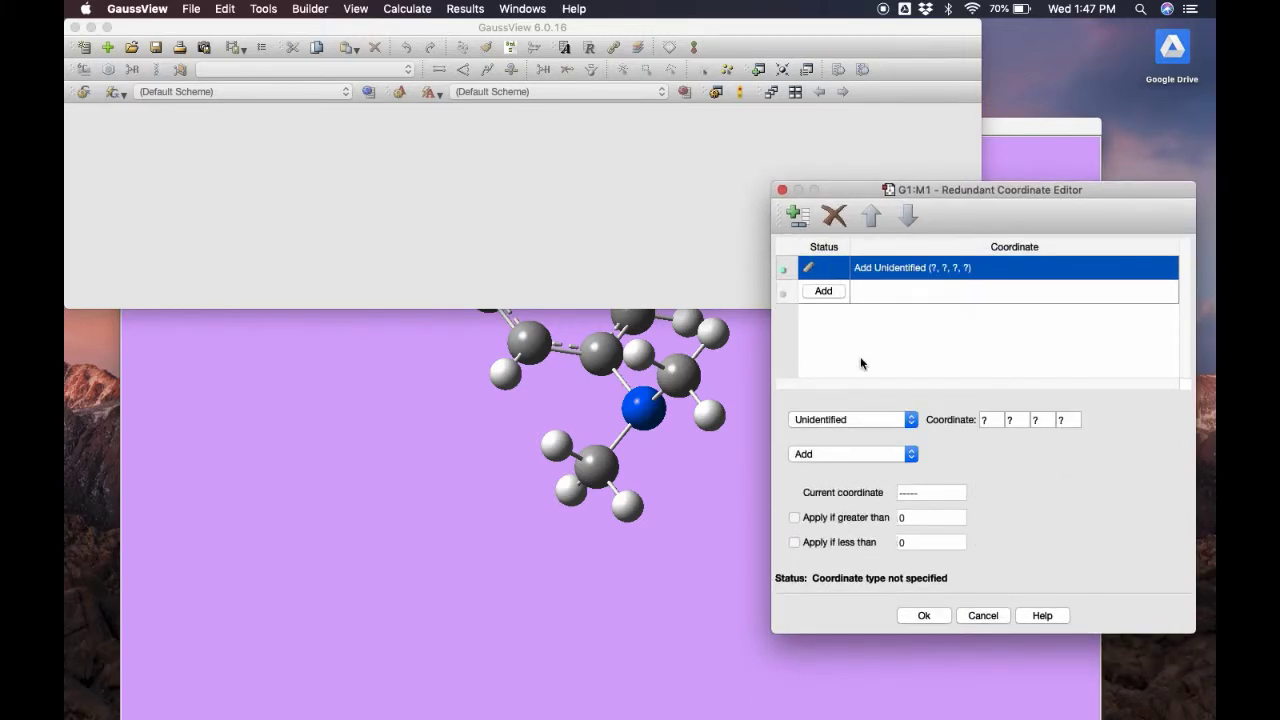
Try the Cartesian, Angle and Dihedral coordinate types, then settle on Bond.
left_click(860, 419)
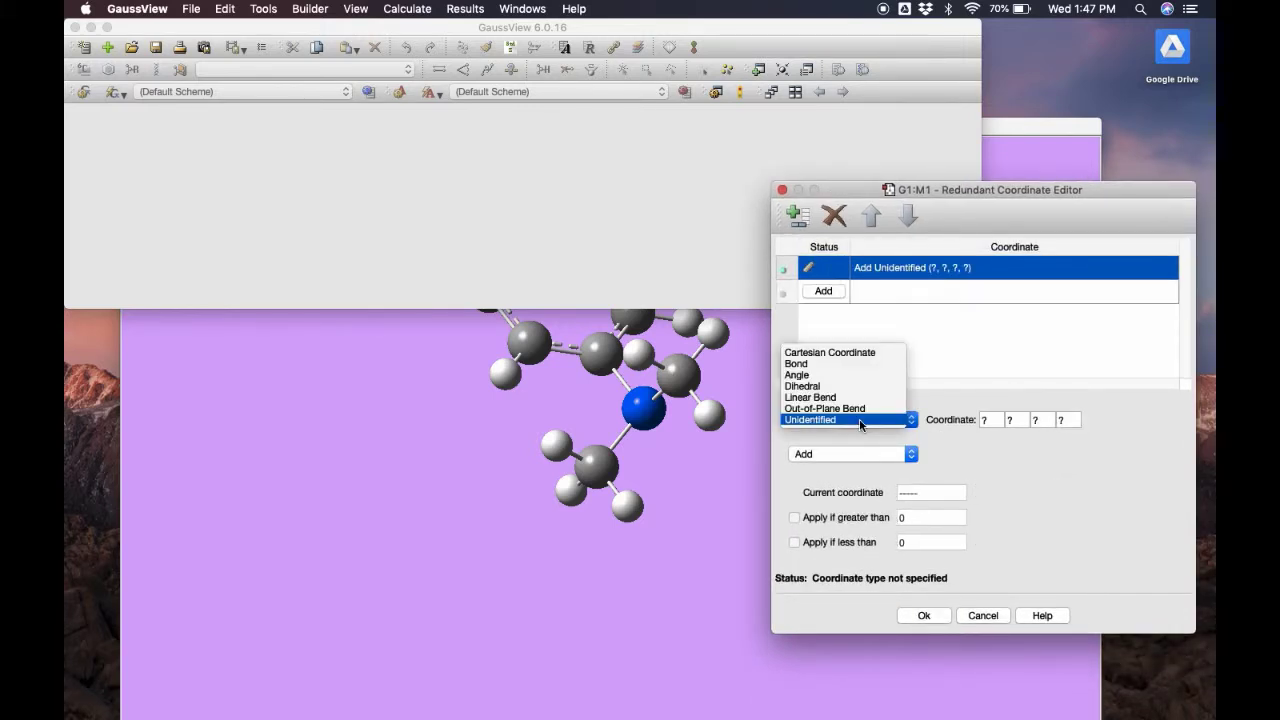
left_click(854, 361)
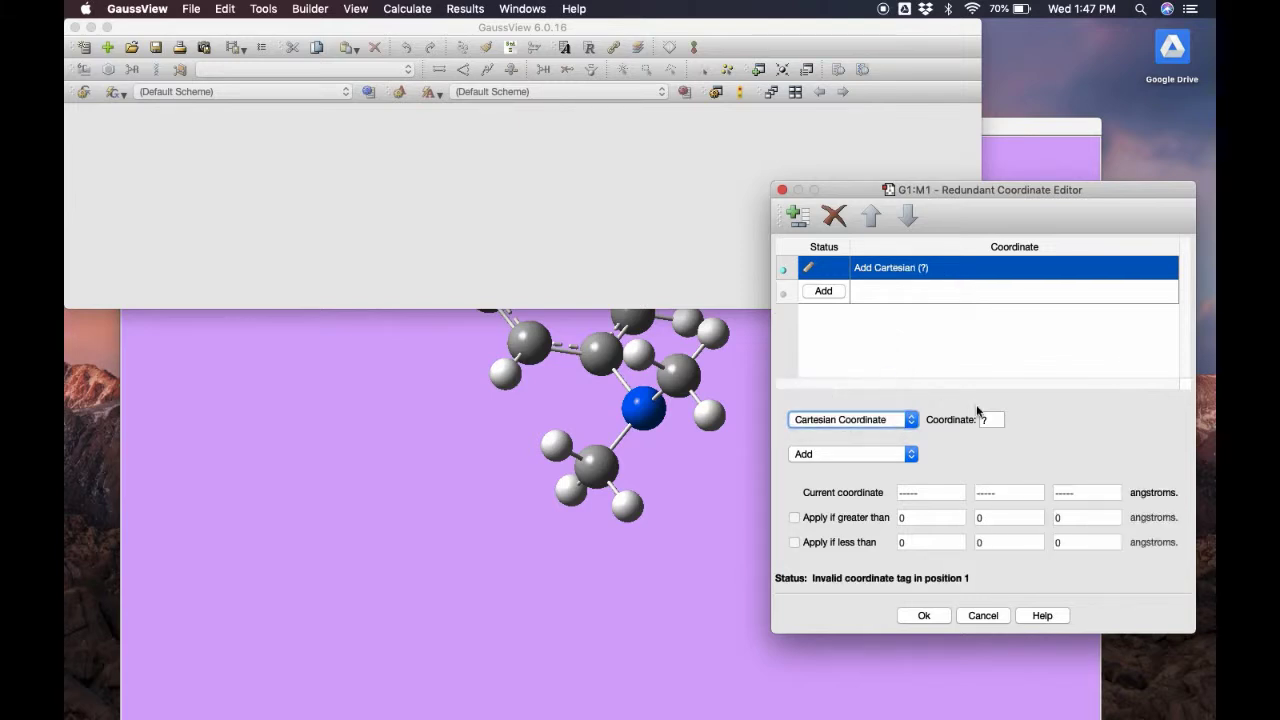
left_click(886, 419)
left_click(877, 432)
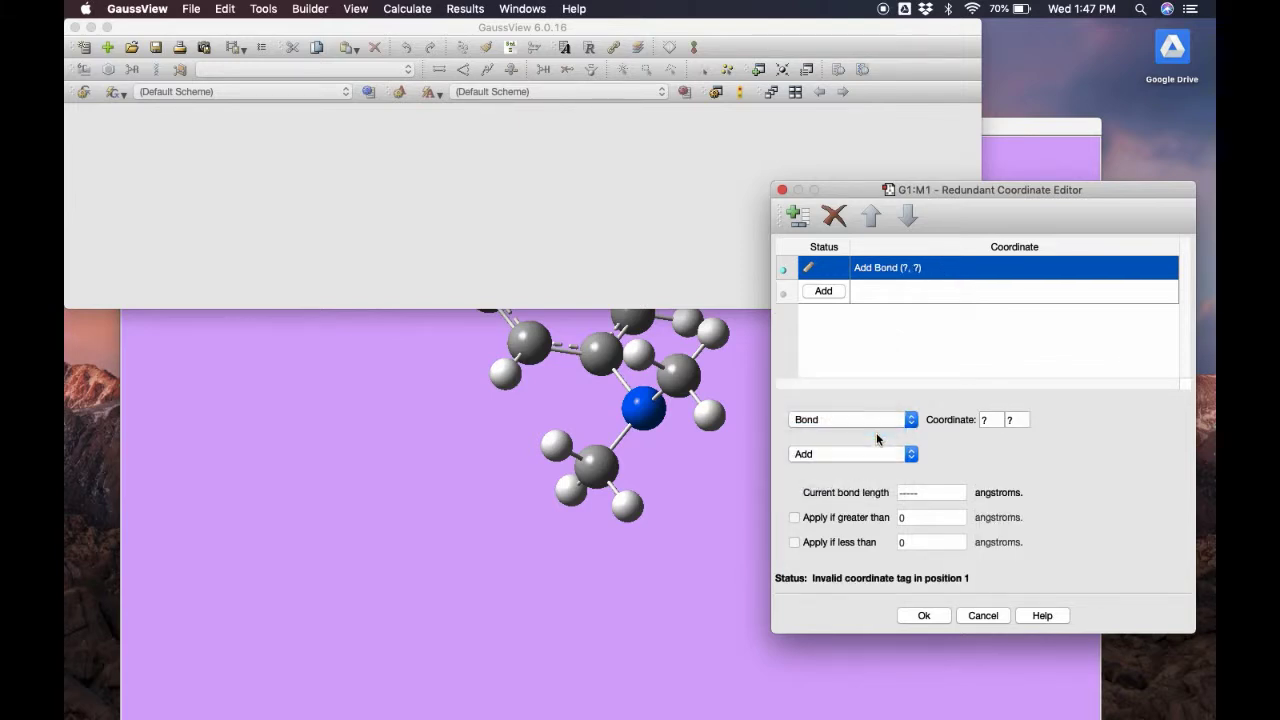
left_click(876, 420)
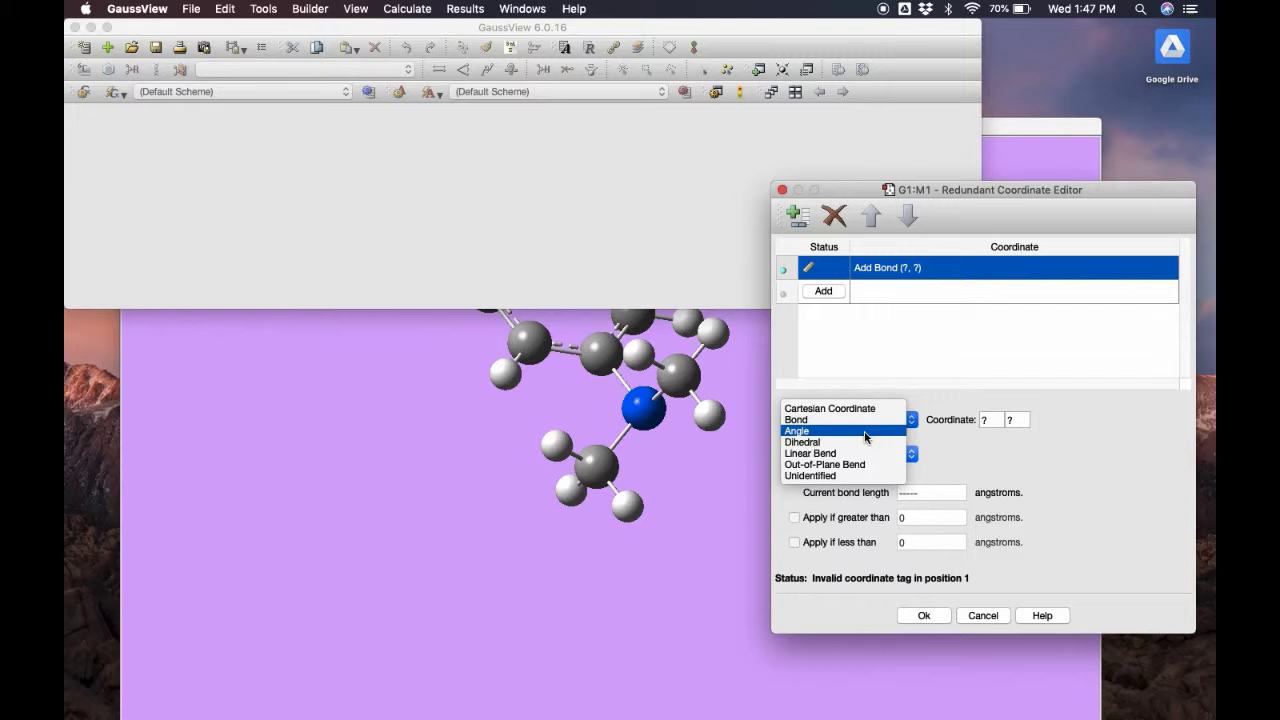
left_click(865, 433)
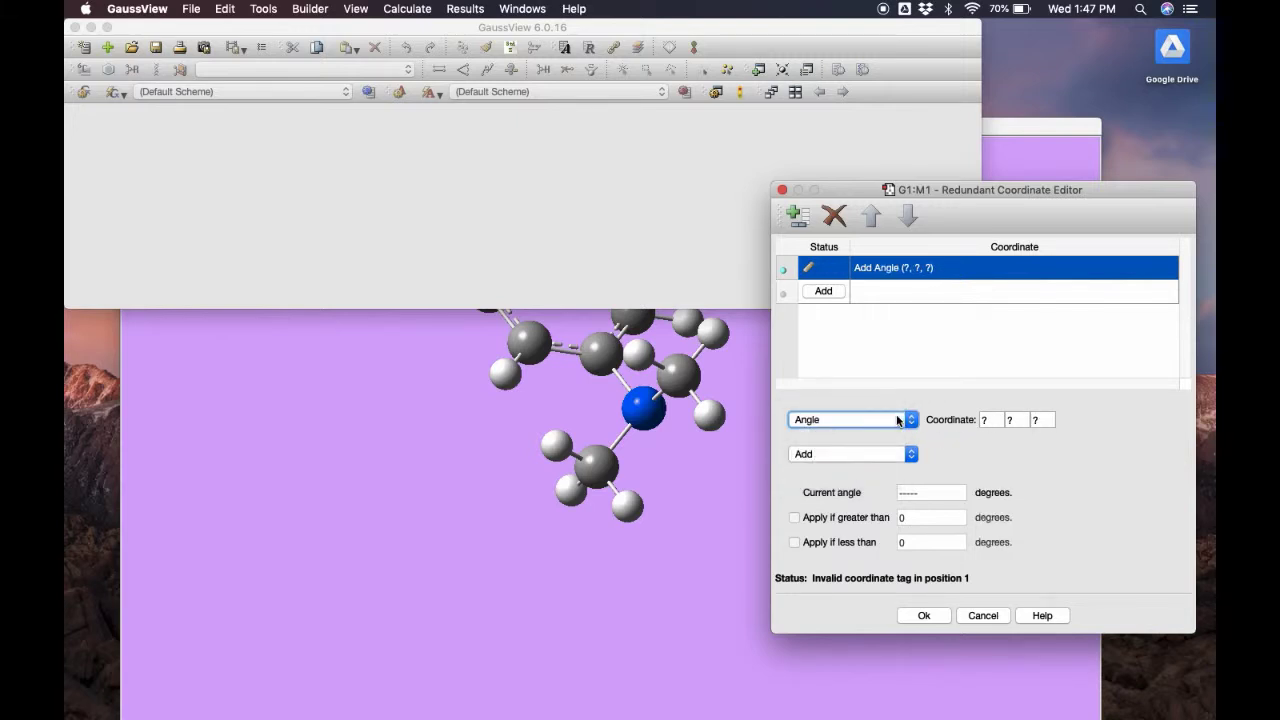
left_click(895, 422)
left_click(895, 432)
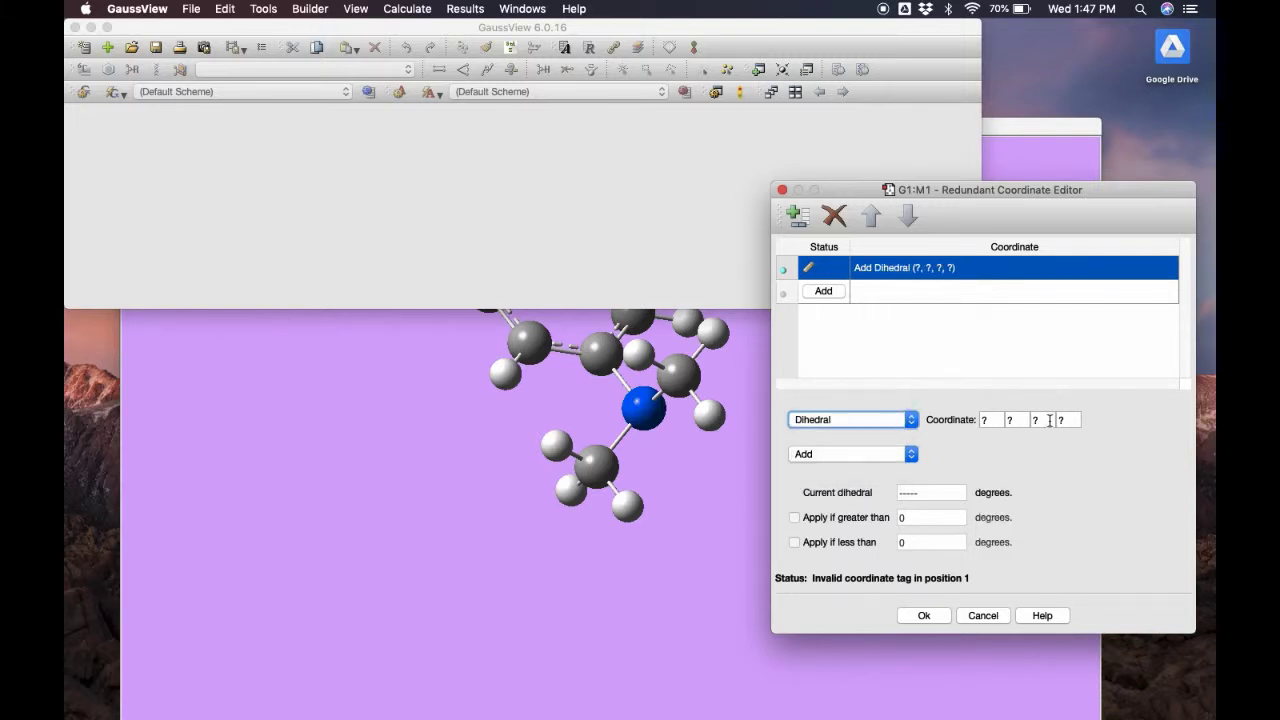
left_click(870, 424)
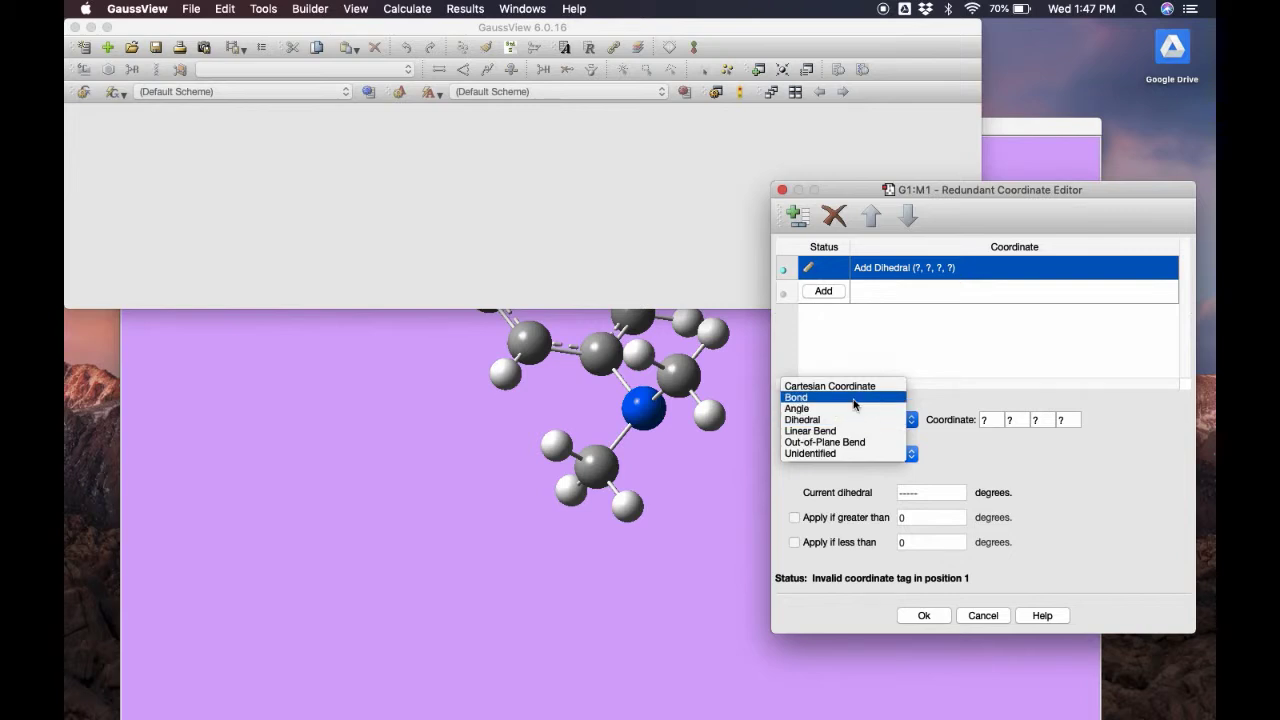
left_click(860, 397)
Assign the methyl carbon (atom 17) and nitrogen (atom 12) as the bond atoms.
left_click(995, 421)
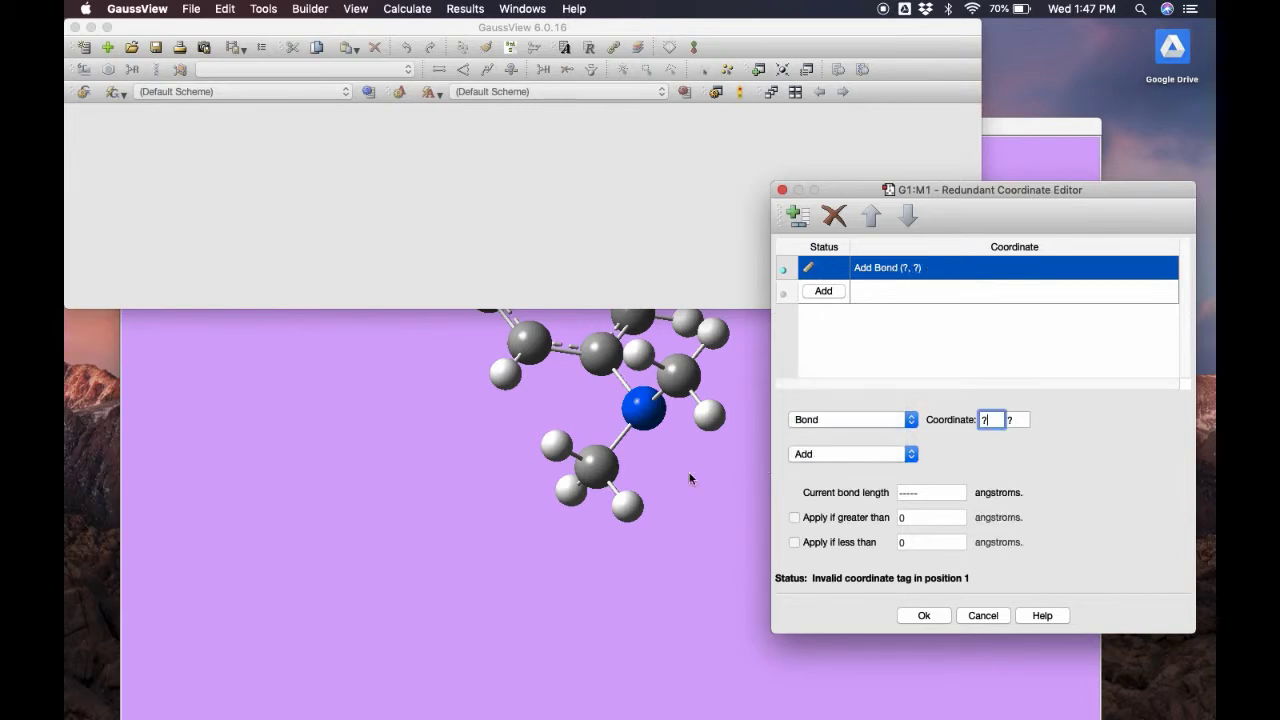
left_click(604, 470)
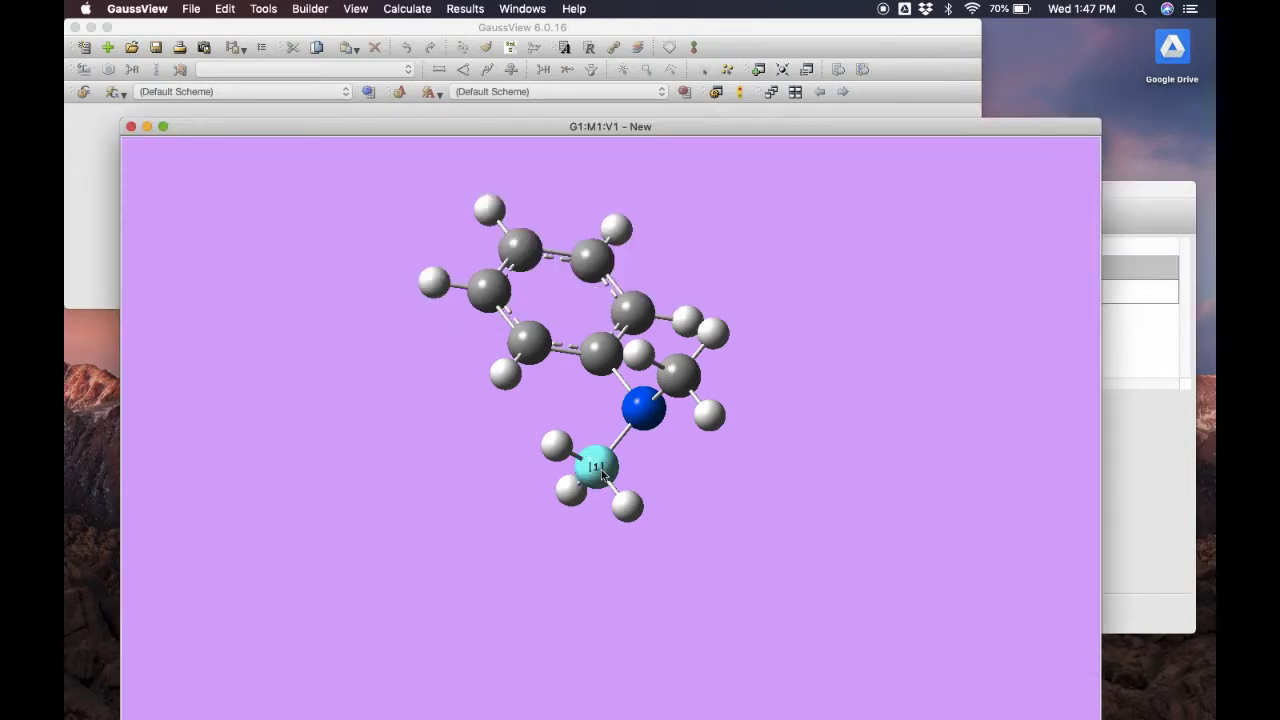
left_click(1159, 478)
left_click(1015, 420)
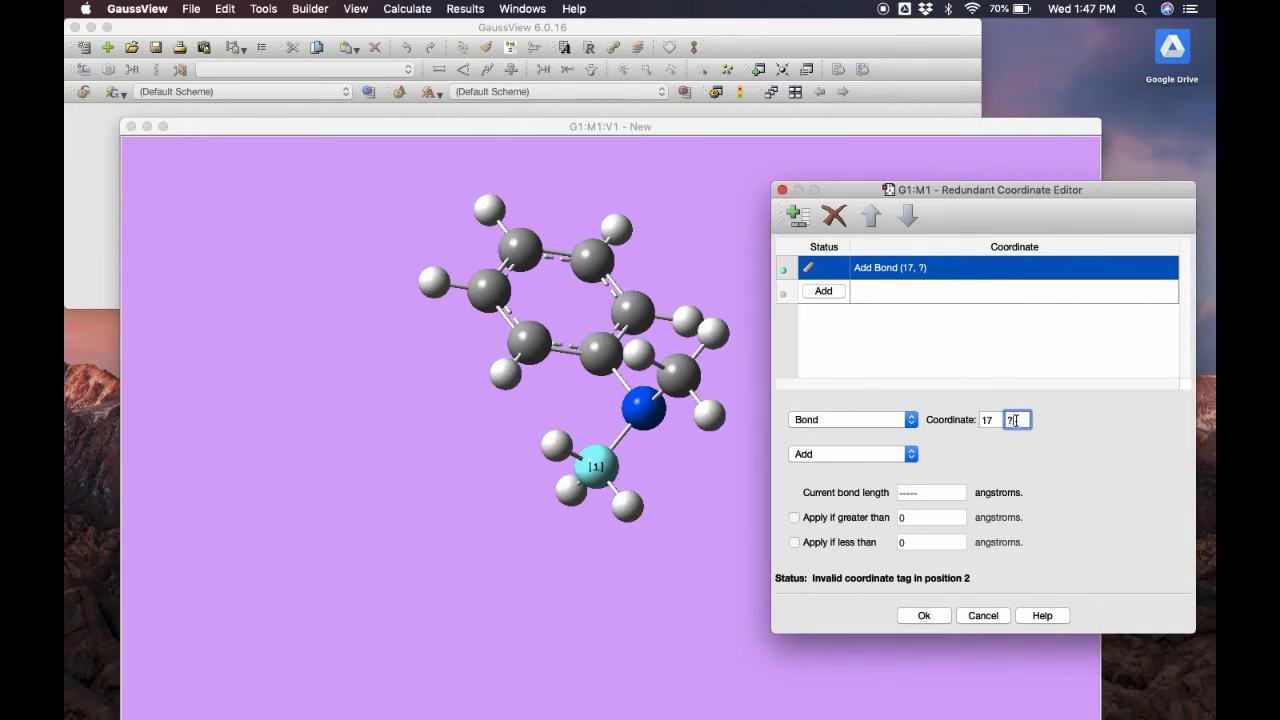
left_click(650, 419)
left_click(1118, 459)
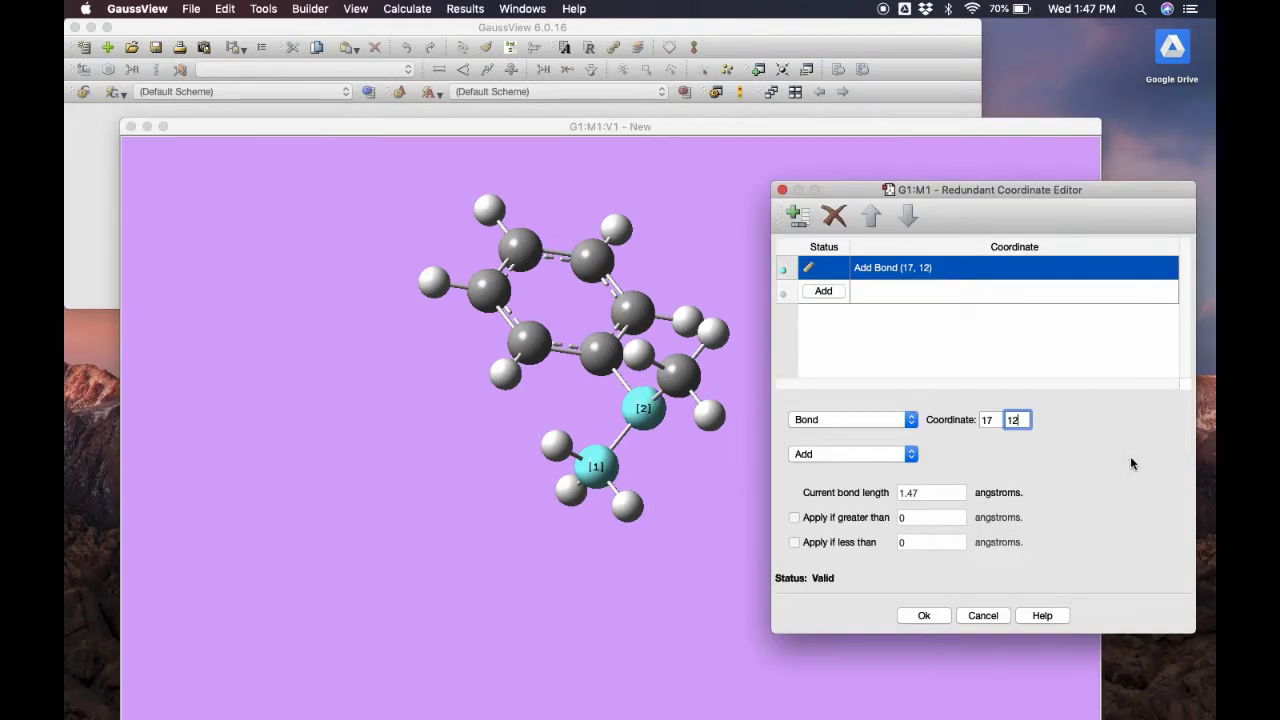
Make the bond a Scan Coordinate taking 20 steps.
left_click(853, 454)
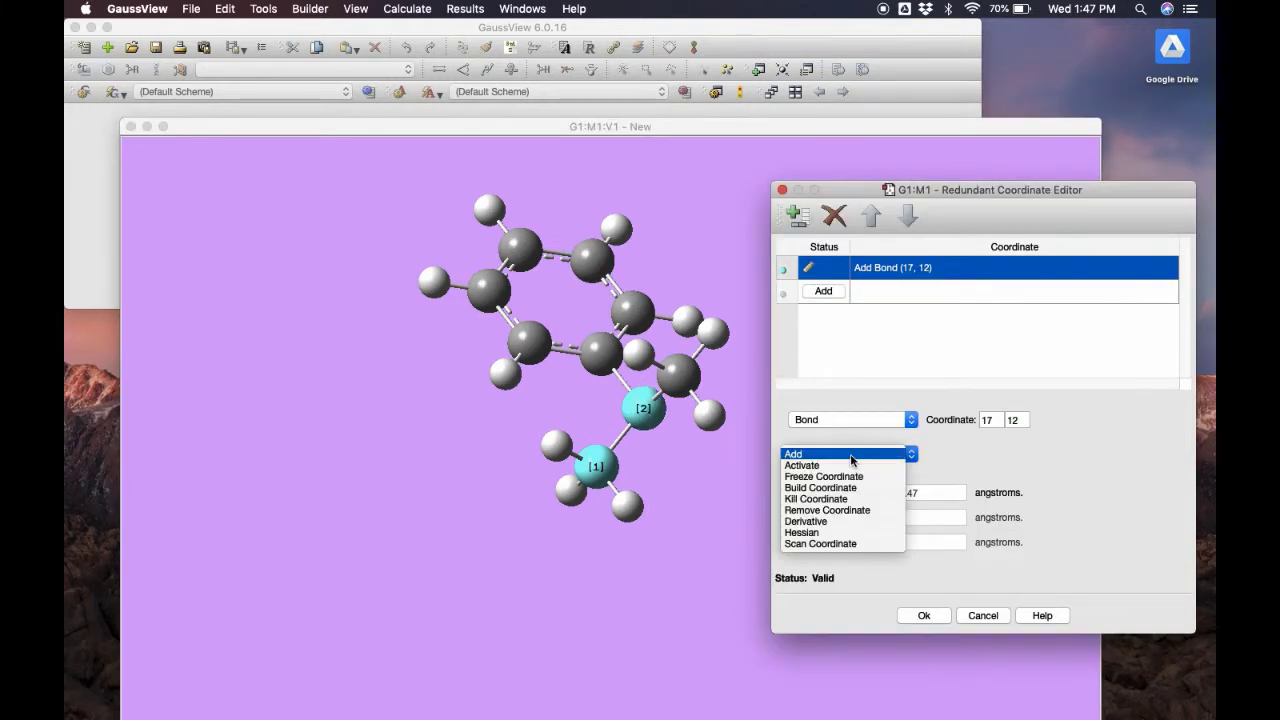
left_click(855, 545)
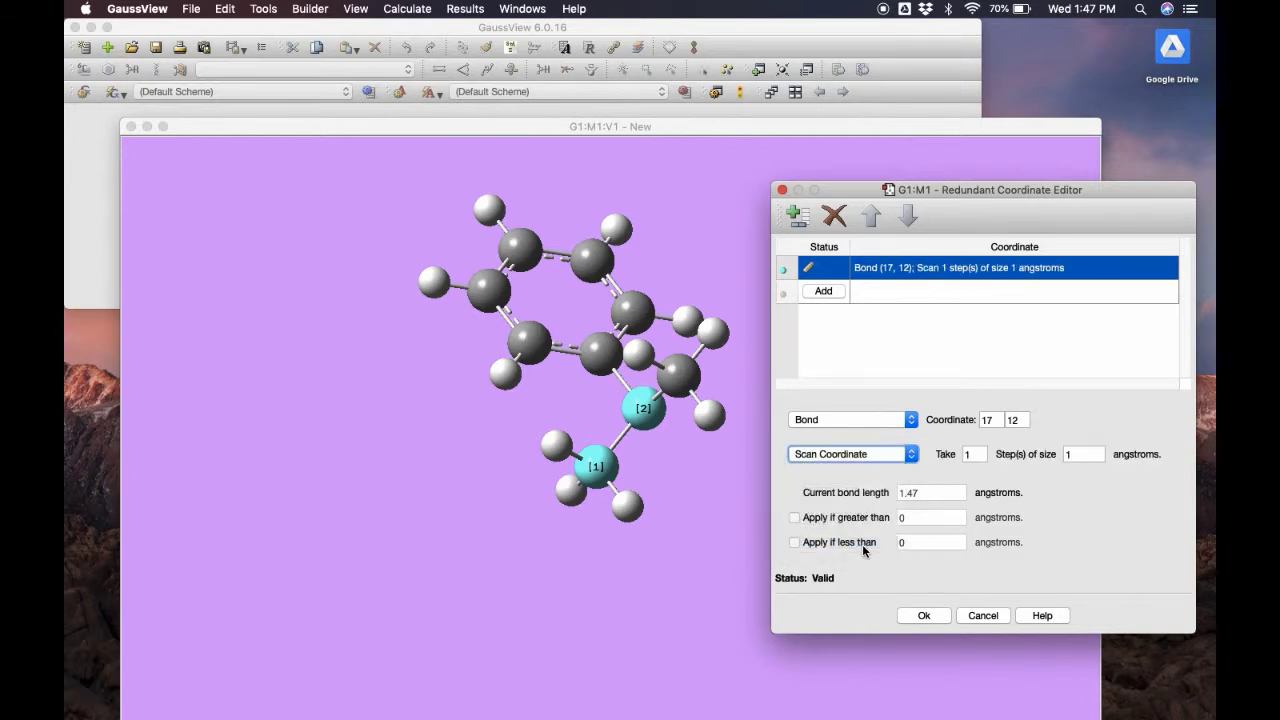
double_click(975, 455)
type("20")
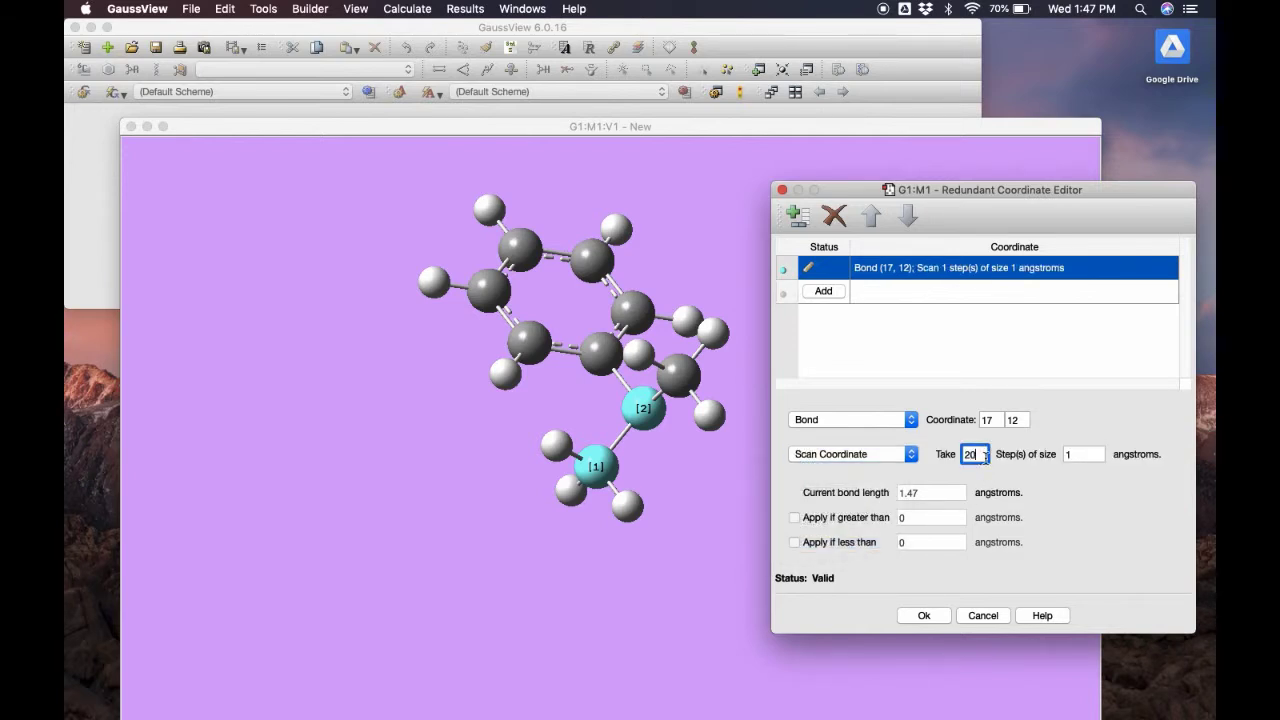
key("Tab")
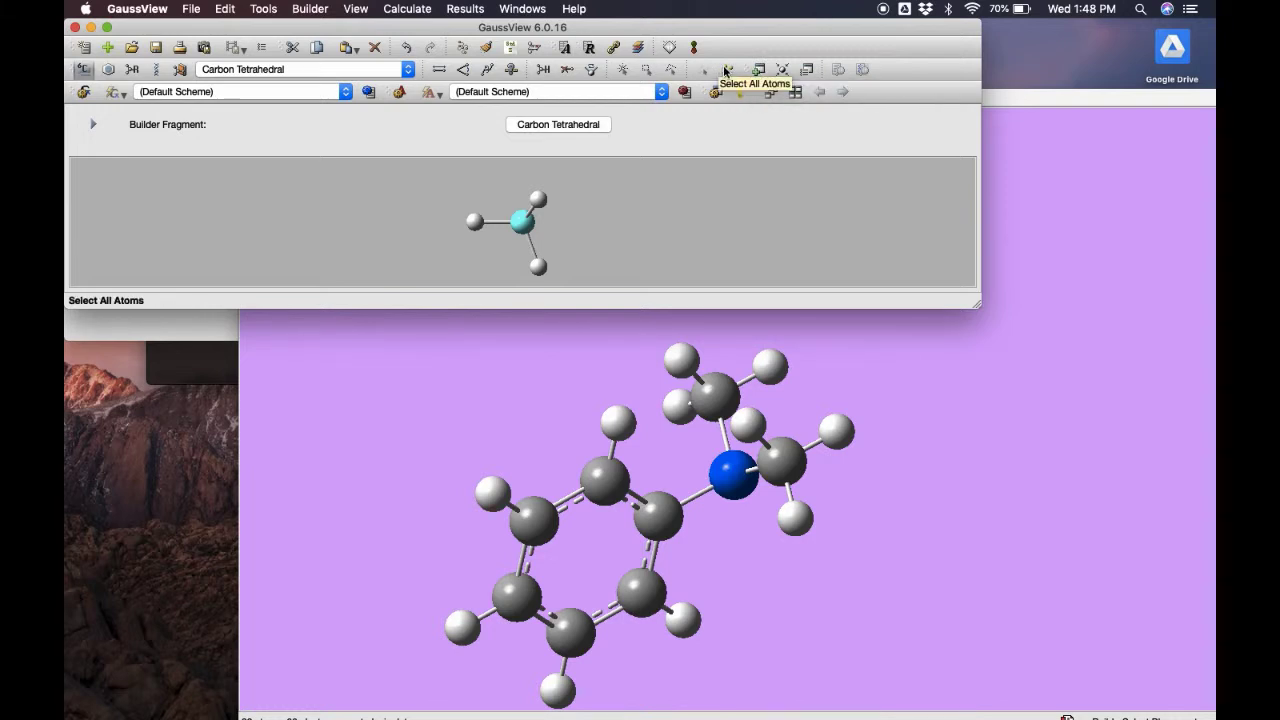
Select all atoms, view the ring edge-on, then clear the selection.
left_click(727, 72)
left_click(936, 327)
left_click_drag(936, 327, 943, 385)
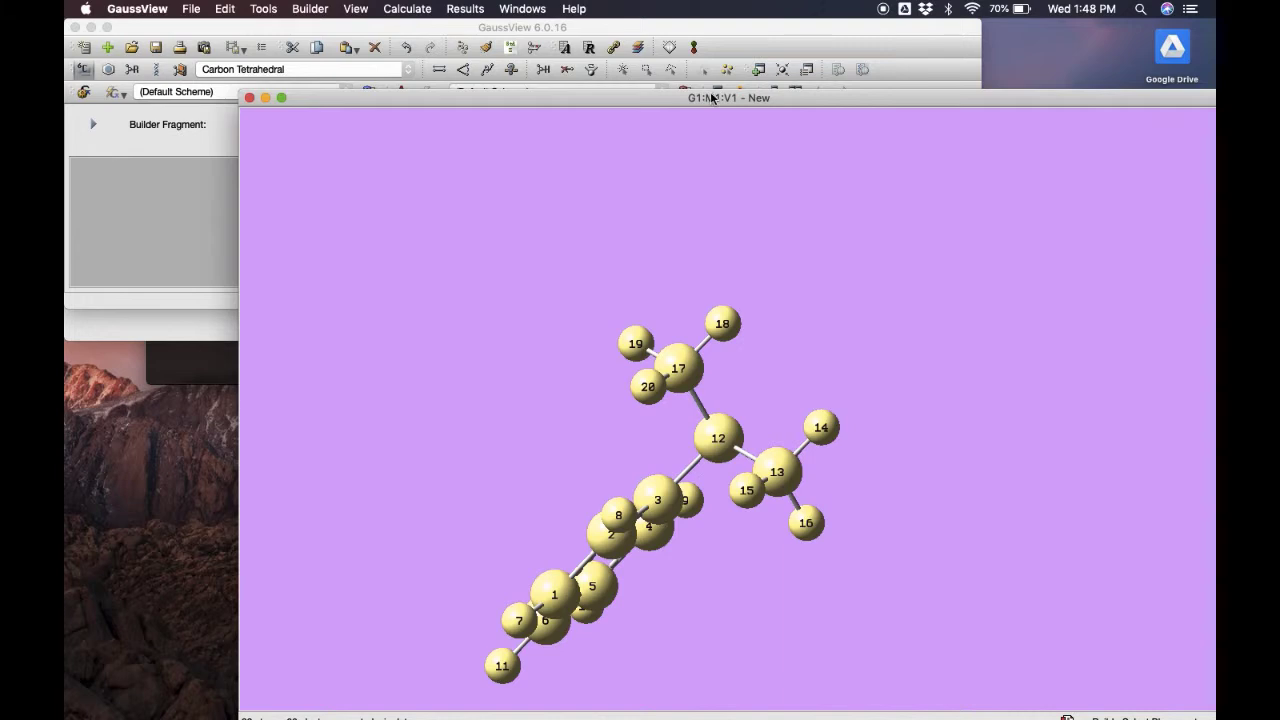
left_click_drag(712, 97, 691, 89)
left_click(708, 57)
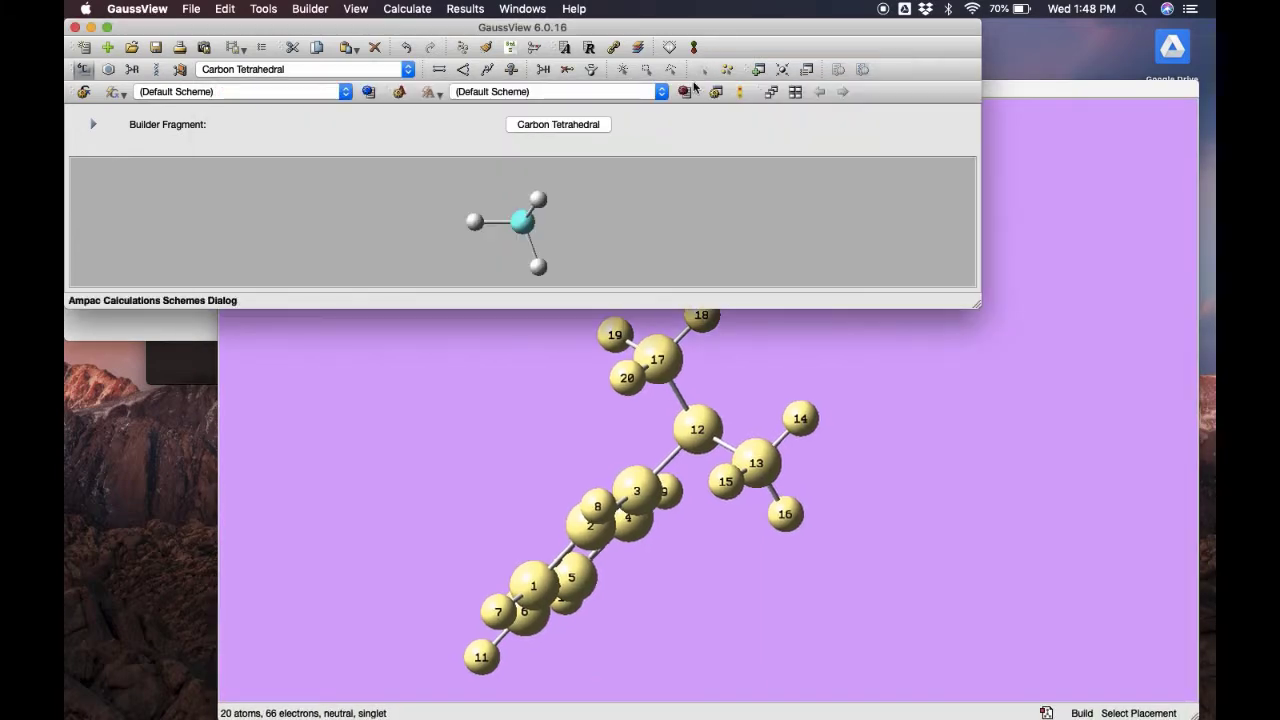
left_click(703, 77)
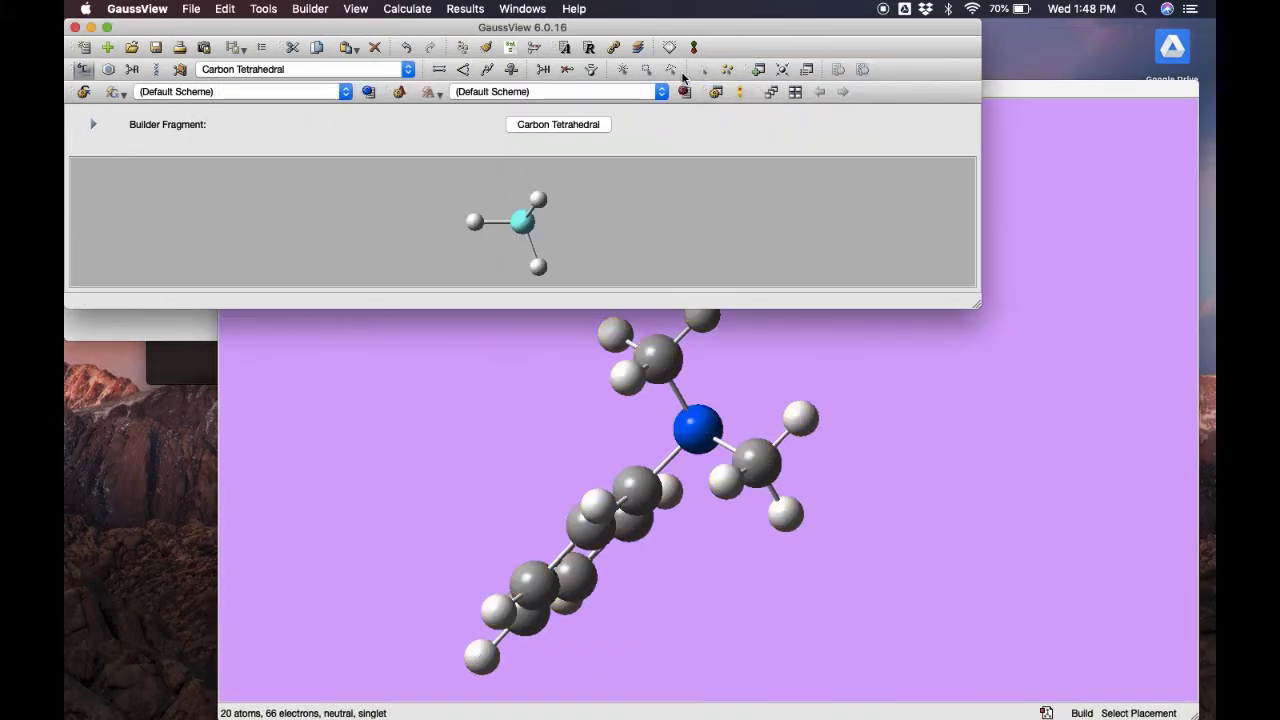
Select atoms 17, 12 and 13 and clean their geometry.
left_click(621, 70)
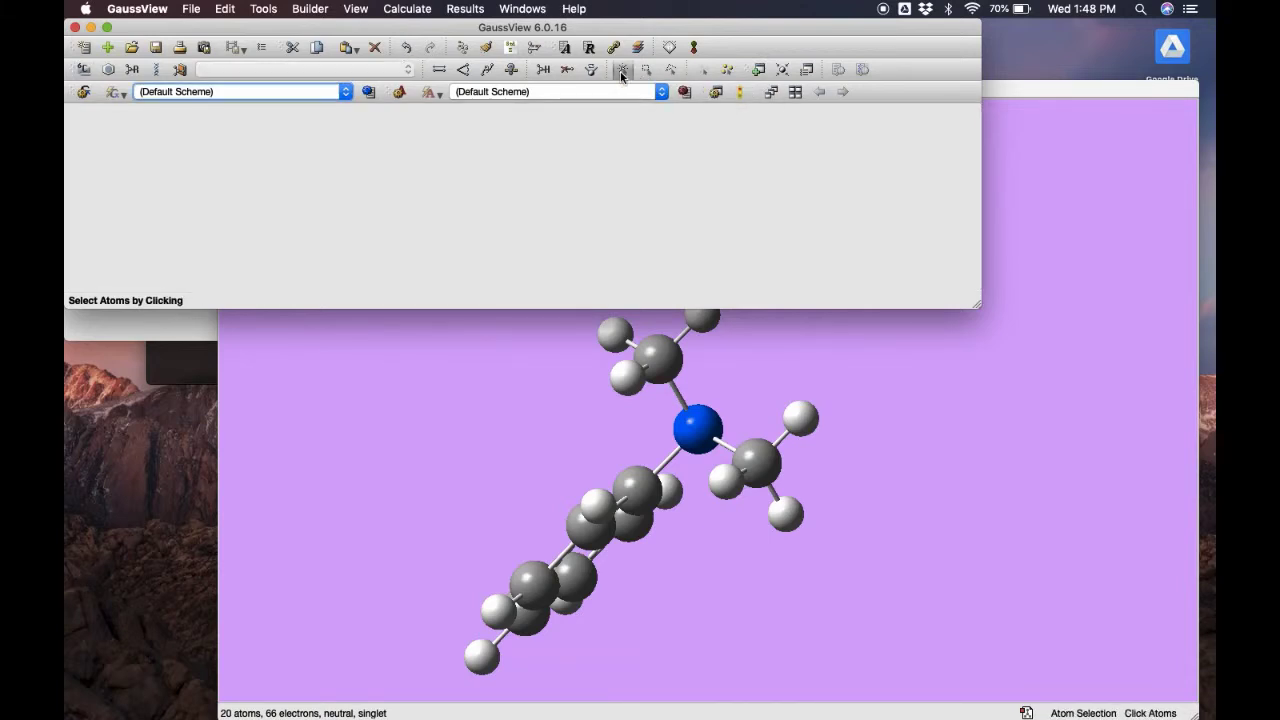
left_click(657, 359)
left_click(714, 440)
left_click(755, 457)
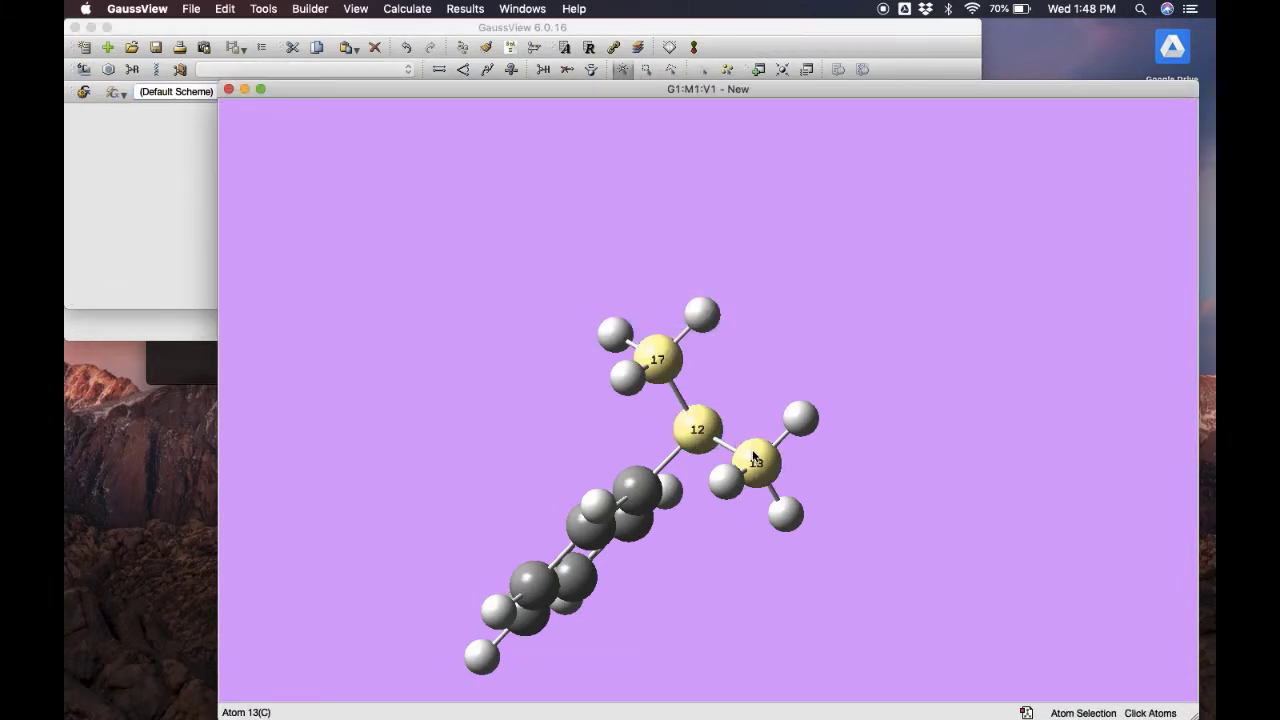
key("super+z")
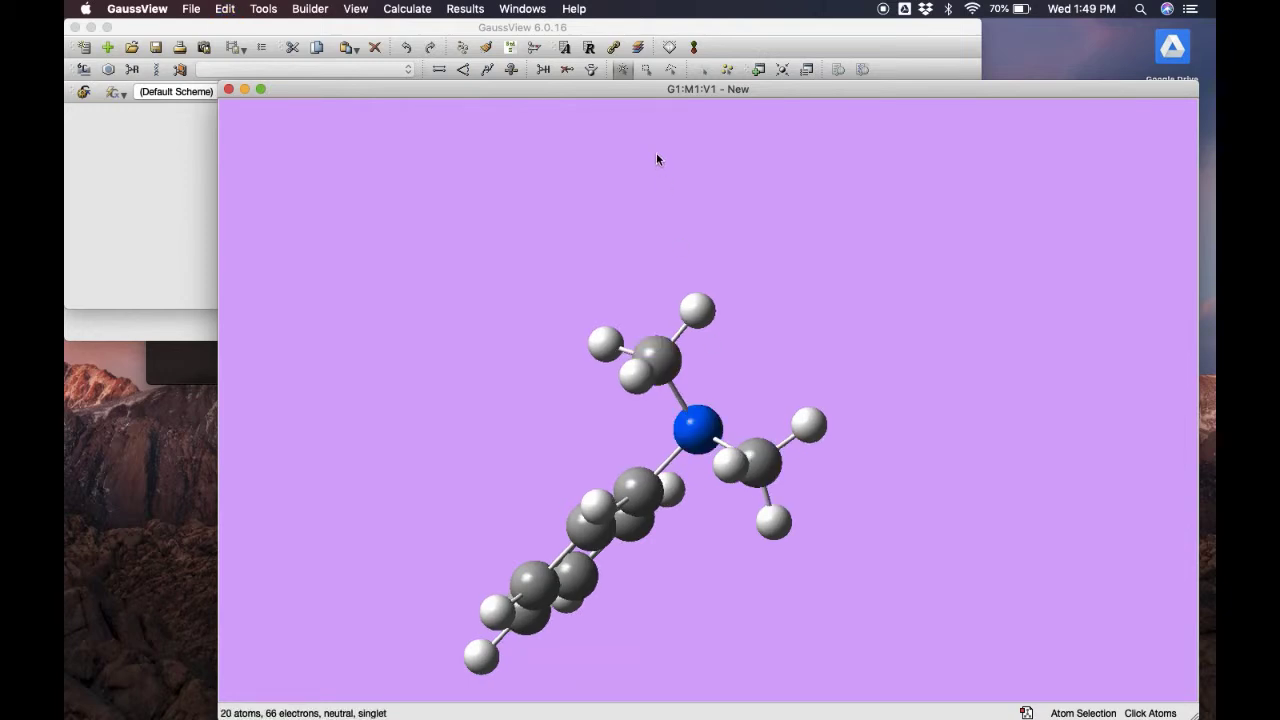
Centre the dimethylaniline molecule in the view and rotate to face the nitrogen.
left_click(751, 40)
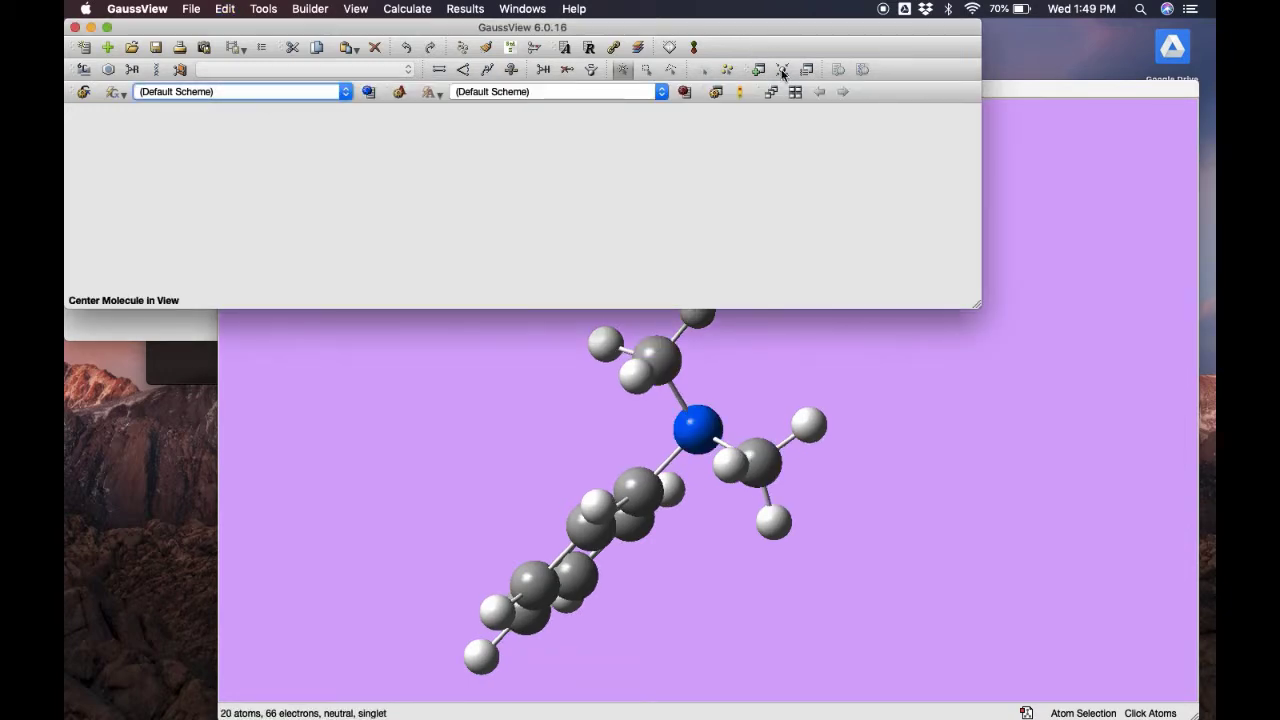
left_click(783, 71)
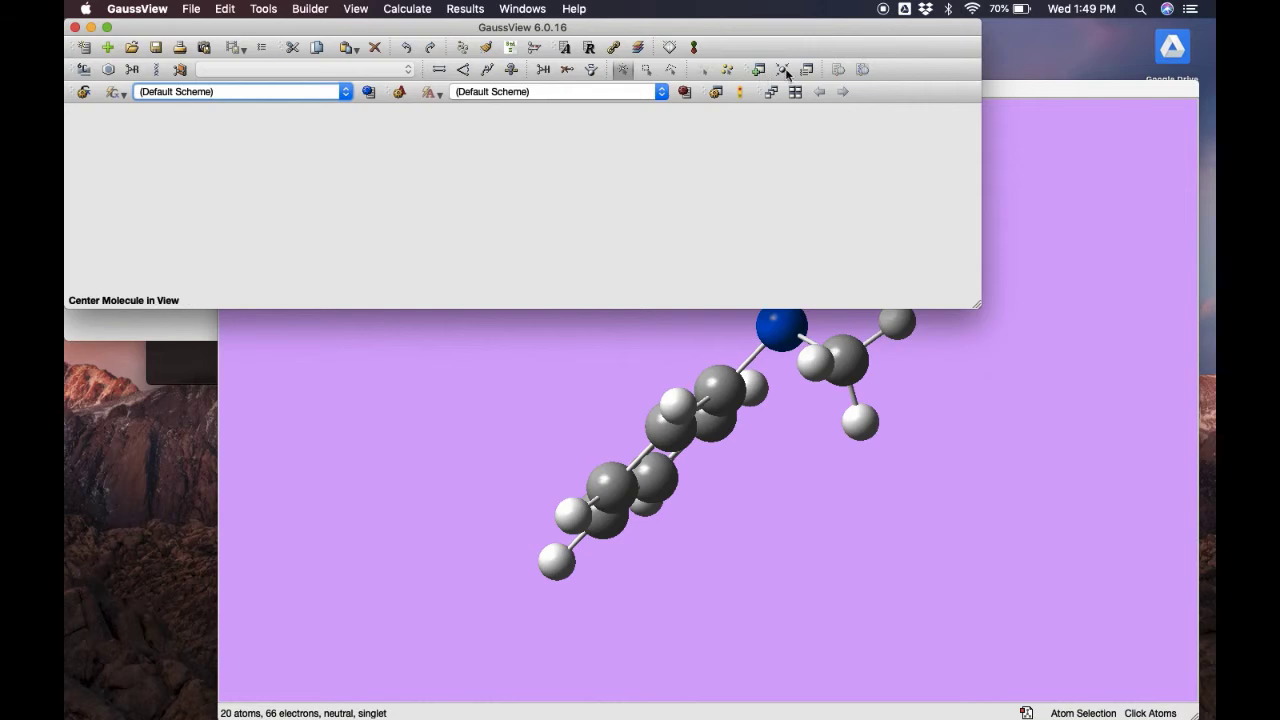
left_click(456, 394)
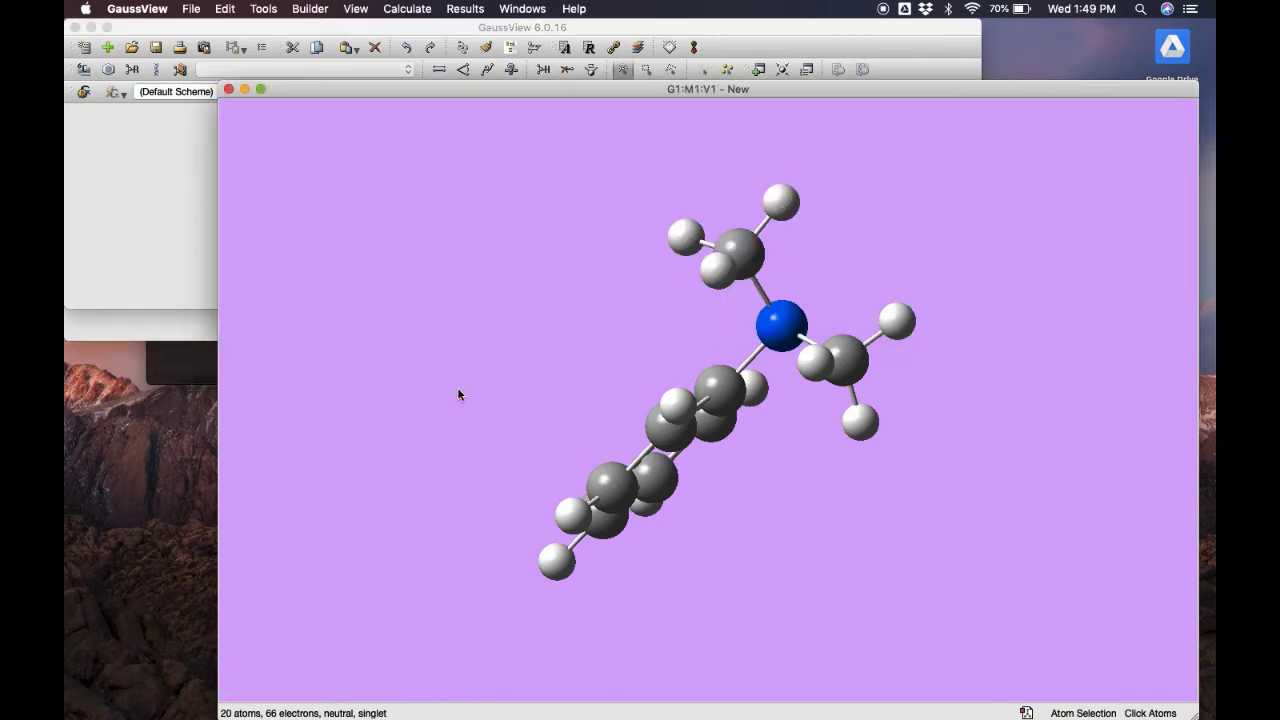
left_click_drag(457, 394, 640, 460)
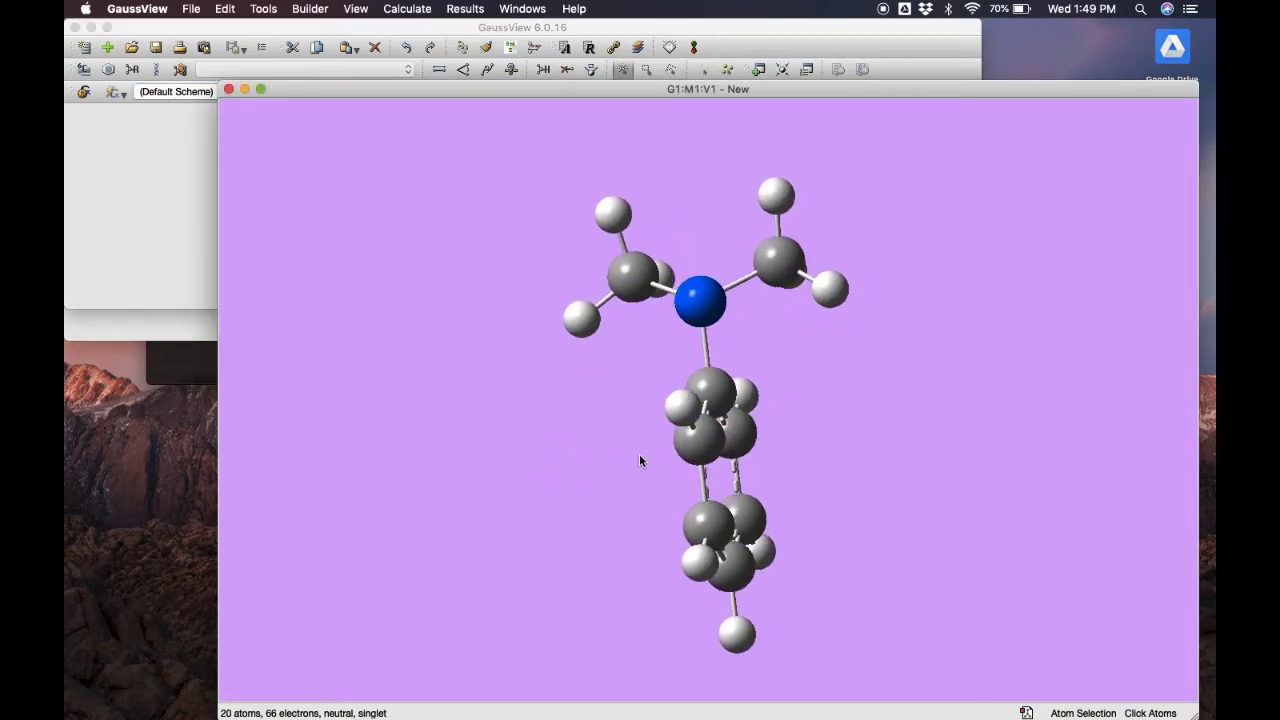